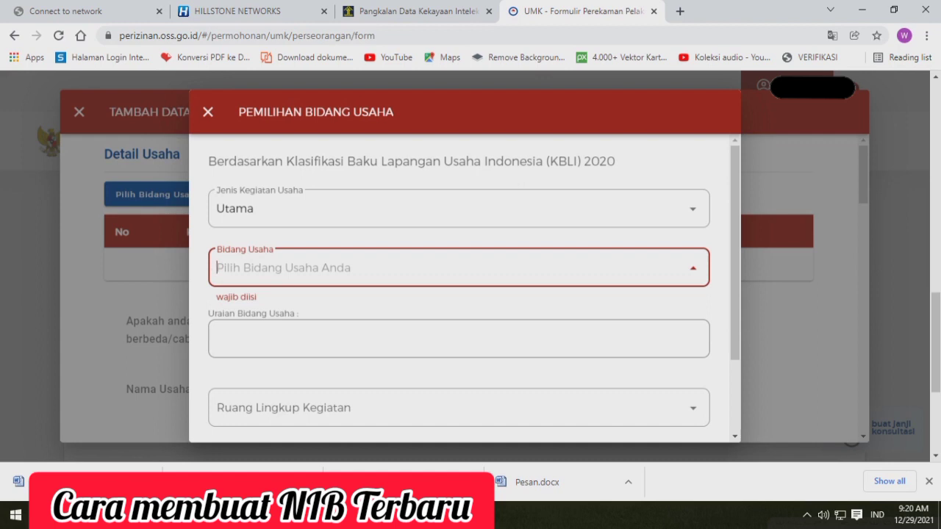
Set Bidang Usaha to 10750 - Industri Makanan dan Masakan Olahan and Ruang Lingkup Kegiatan to Seluruh
{"action": "type", "text": "10"}
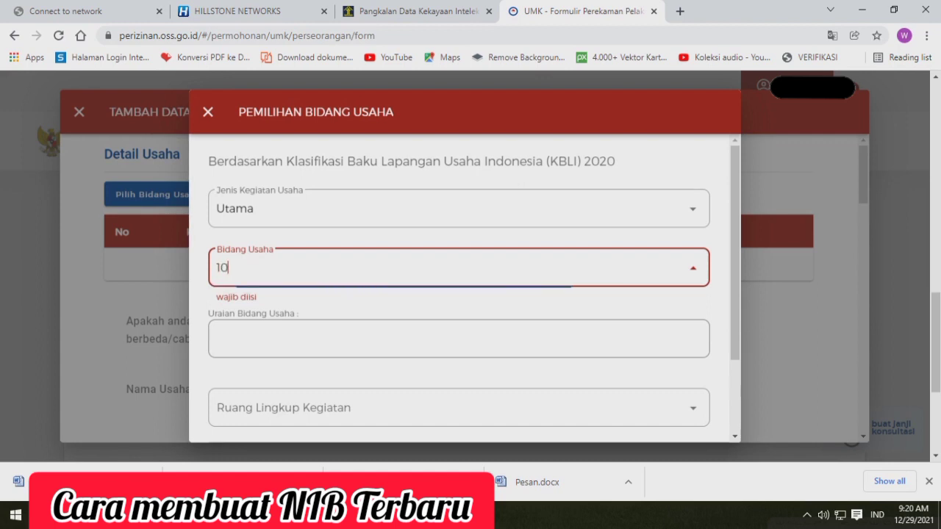
{"action": "type", "text": "750"}
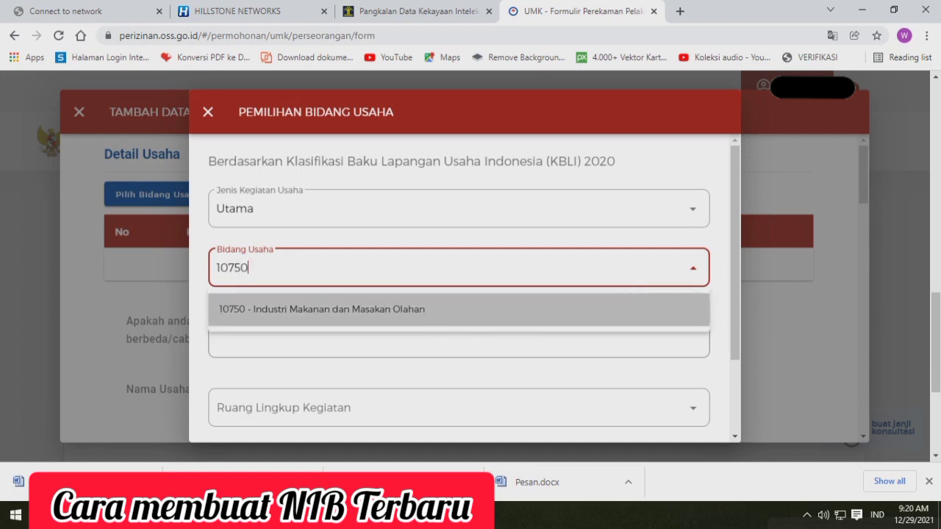
{"action": "left_click", "coordinate": [322, 309]}
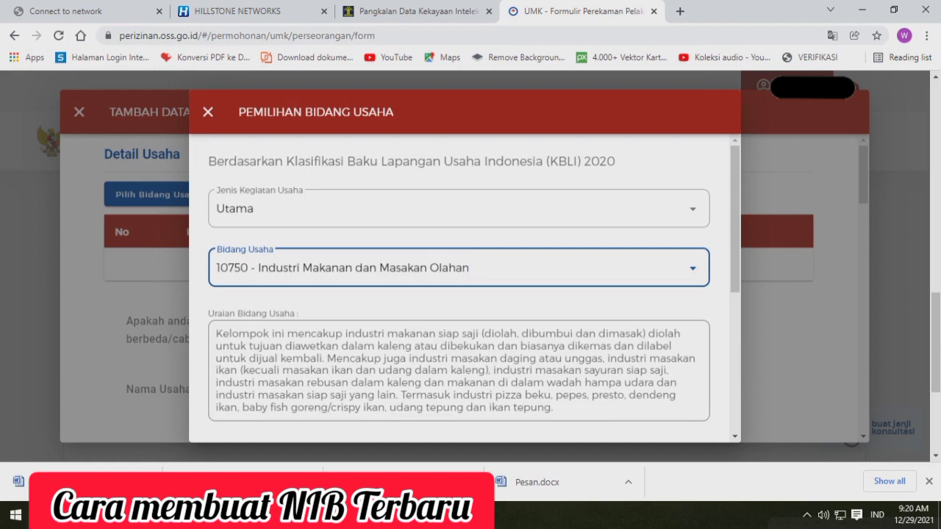
{"action": "scroll", "coordinate": [465, 294], "scroll_direction": "down", "scroll_amount": 3}
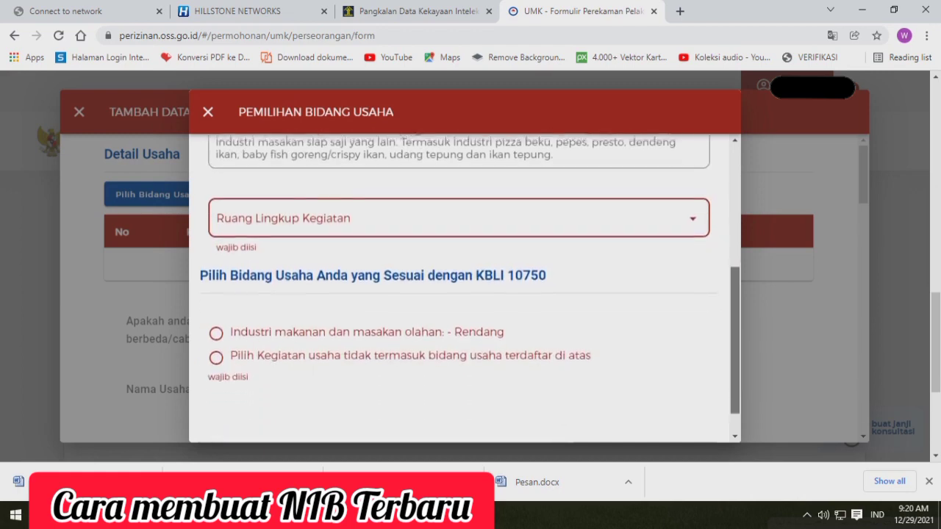
{"action": "scroll", "coordinate": [465, 294], "scroll_direction": "down", "scroll_amount": 1}
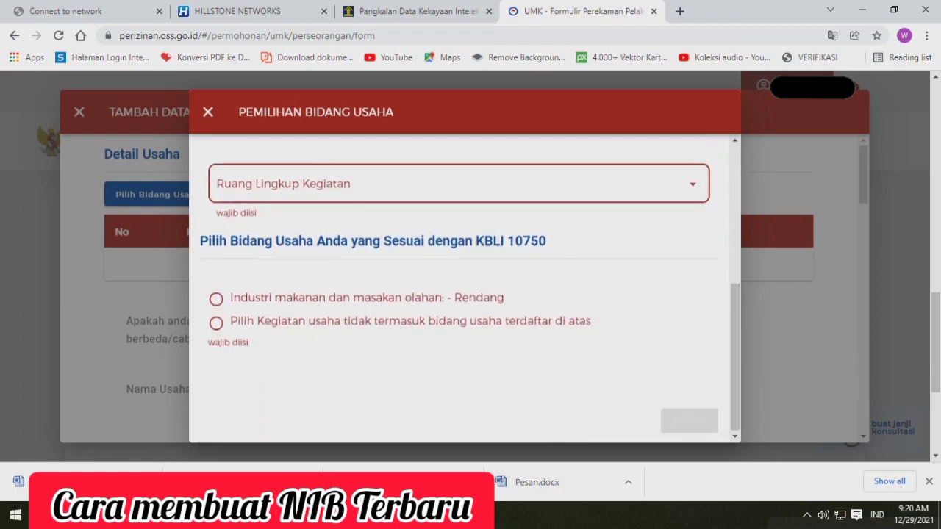
{"action": "left_click", "coordinate": [458, 184]}
{"action": "left_click", "coordinate": [338, 226]}
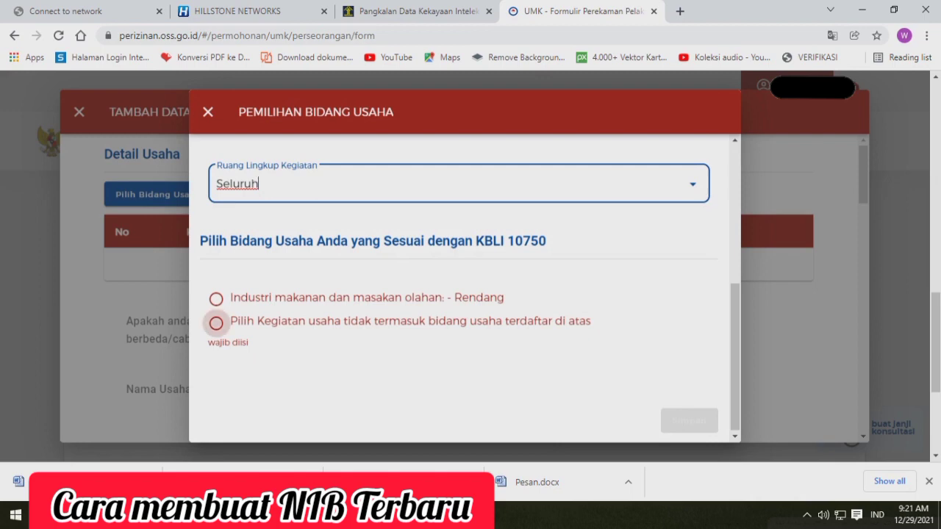
Choose "Industri makanan dan masakan olahan: - Rendang" as the matching KBLI 10750 business field and save the selection
{"action": "left_click", "coordinate": [216, 298]}
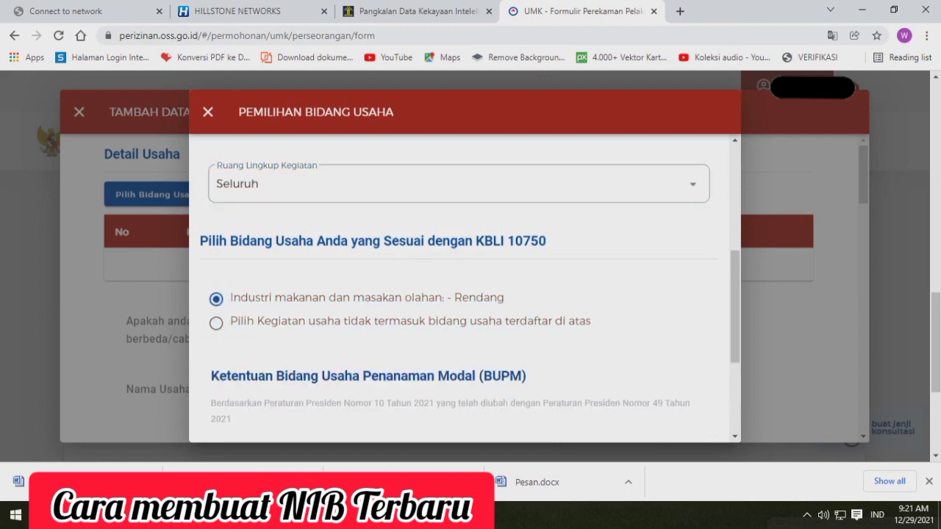
{"action": "scroll", "coordinate": [471, 297], "scroll_direction": "down", "scroll_amount": 2}
{"action": "scroll", "coordinate": [465, 294], "scroll_direction": "down", "scroll_amount": 1}
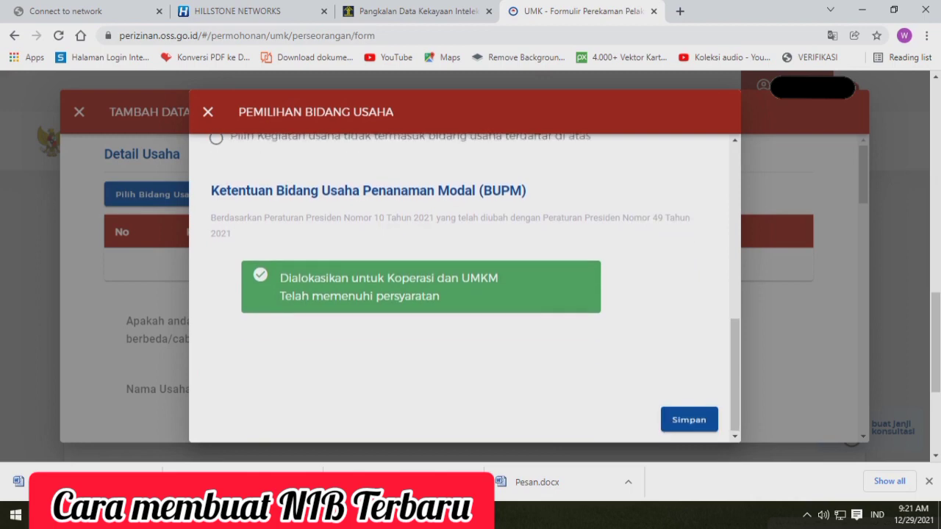
{"action": "left_click", "coordinate": [689, 419]}
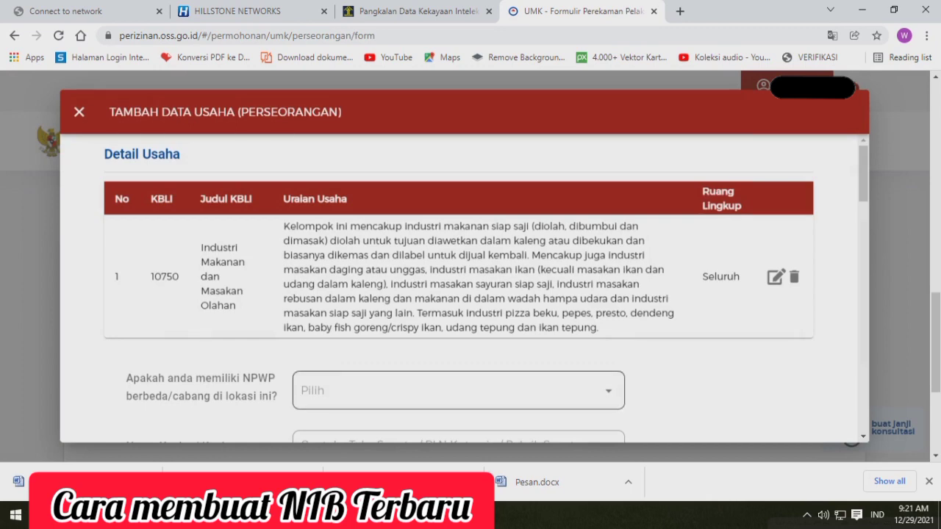
Answer Tidak to having a different or branch NPWP at this location and fill in the business name
{"action": "left_click", "coordinate": [459, 391]}
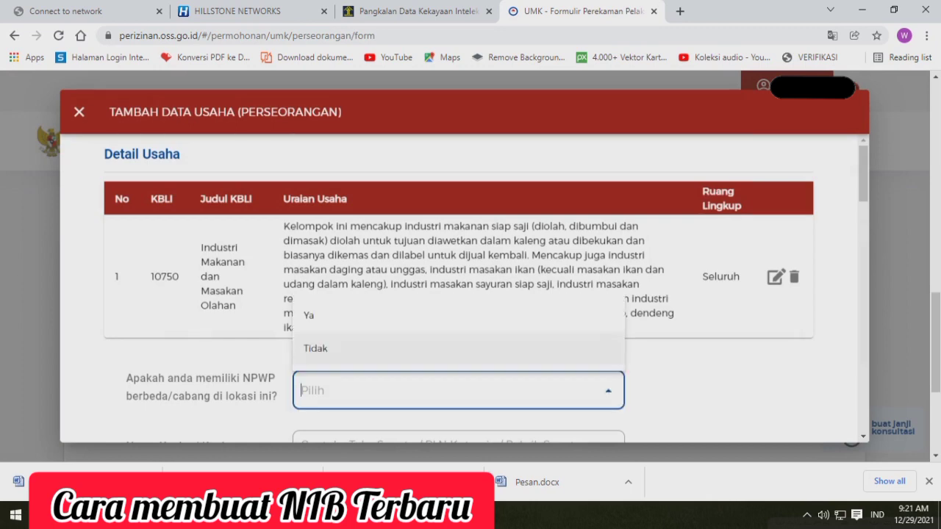
{"action": "left_click", "coordinate": [447, 348]}
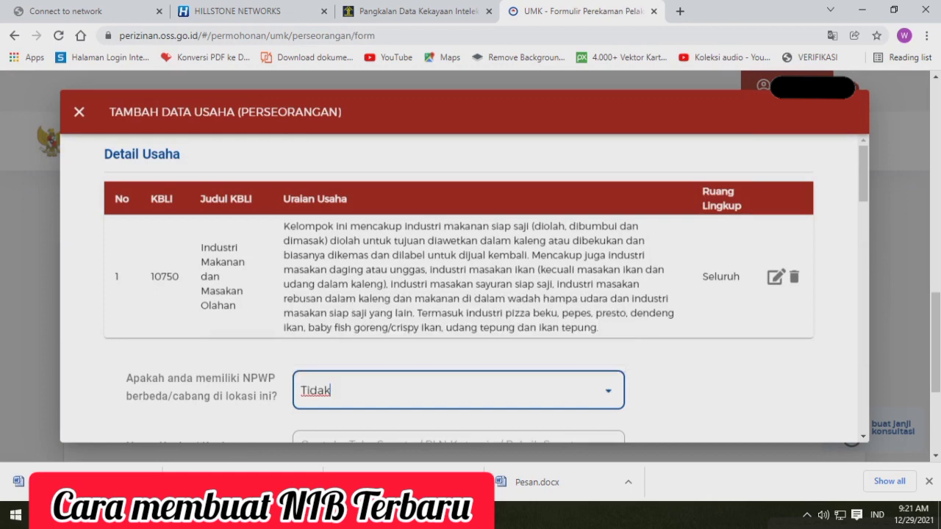
{"action": "scroll", "coordinate": [446, 349], "scroll_direction": "down", "scroll_amount": 1}
{"action": "scroll", "coordinate": [462, 287], "scroll_direction": "down", "scroll_amount": 2}
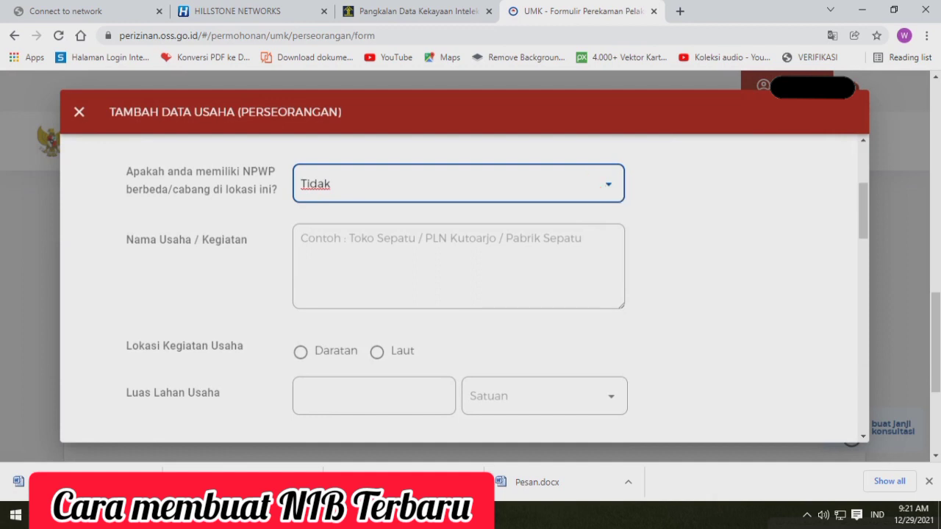
{"action": "left_click", "coordinate": [459, 266]}
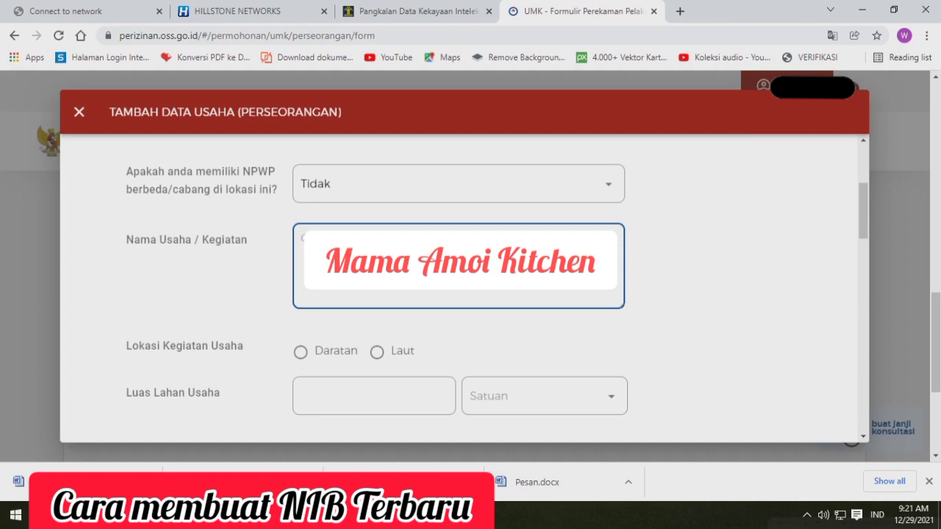
{"action": "type", "text": "D"}
Set the business location to Daratan and the land area (Luas Lahan Usaha) to 16 M²
{"action": "left_click", "coordinate": [300, 352]}
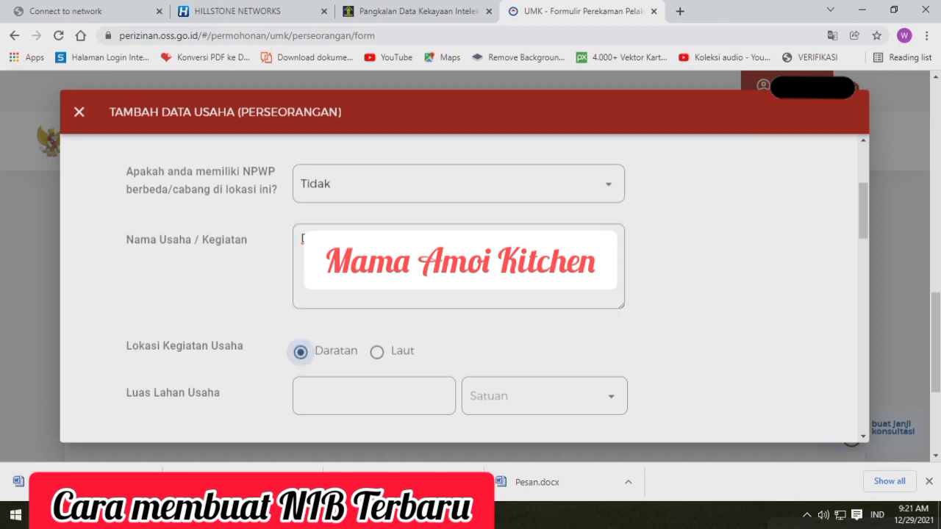
{"action": "left_click", "coordinate": [468, 394]}
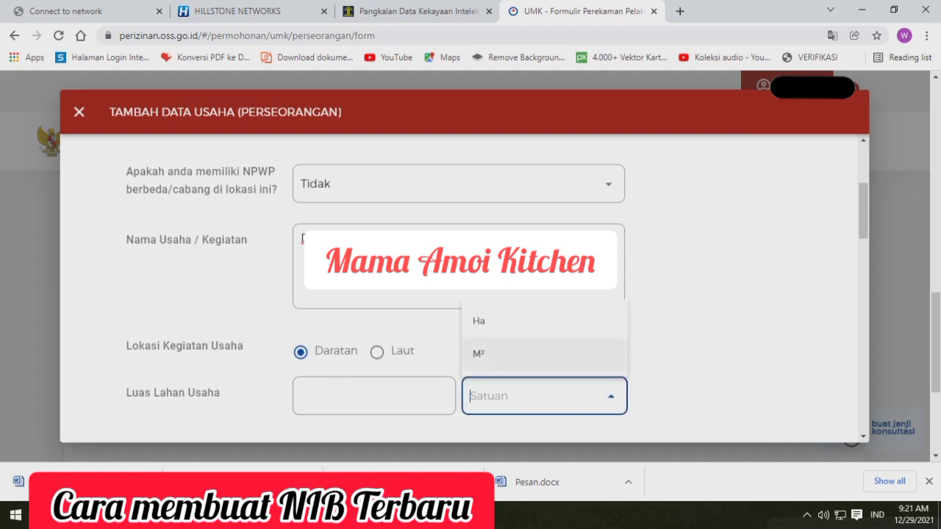
{"action": "left_click", "coordinate": [489, 355]}
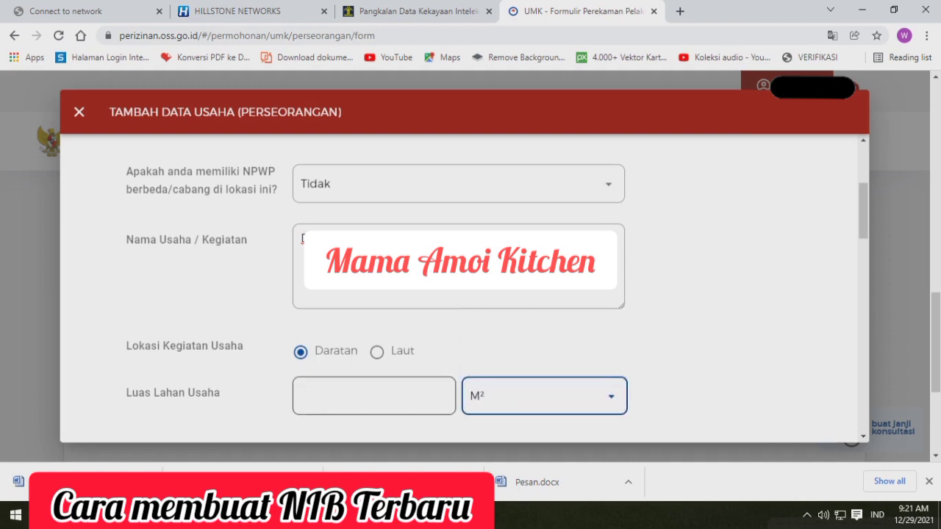
{"action": "left_click", "coordinate": [403, 395]}
{"action": "type", "text": "16"}
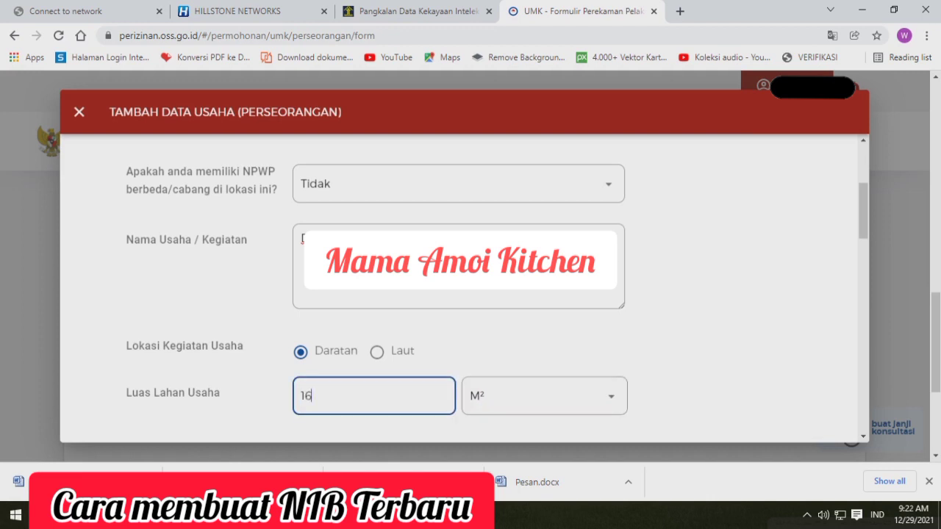
{"action": "key", "text": "Tab"}
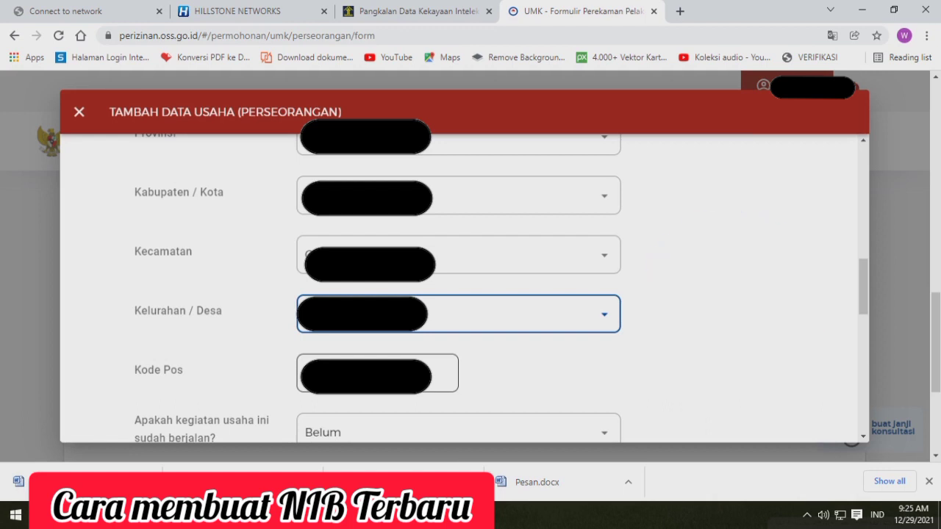
Answer Sudah to whether the business activity is already running and Tidak to constructing a building
{"action": "scroll", "coordinate": [463, 287], "scroll_direction": "down", "scroll_amount": 4}
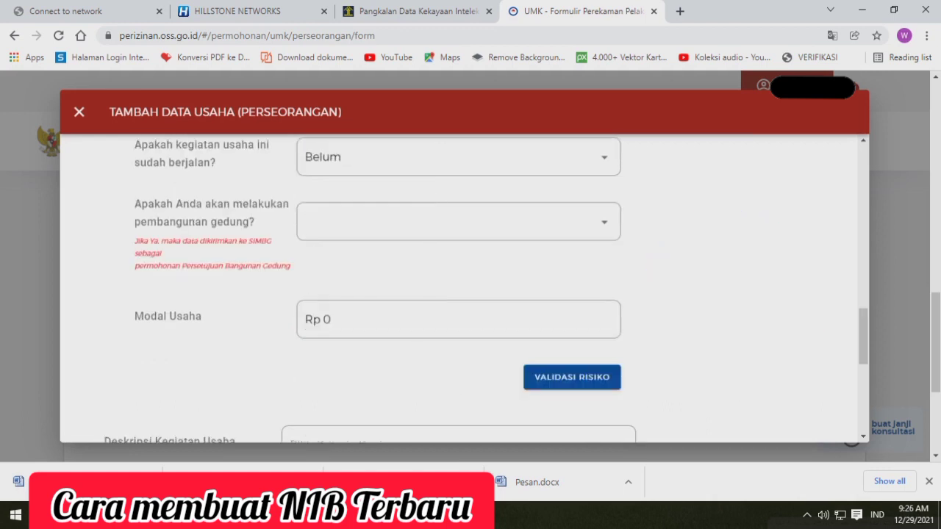
{"action": "left_click", "coordinate": [459, 156]}
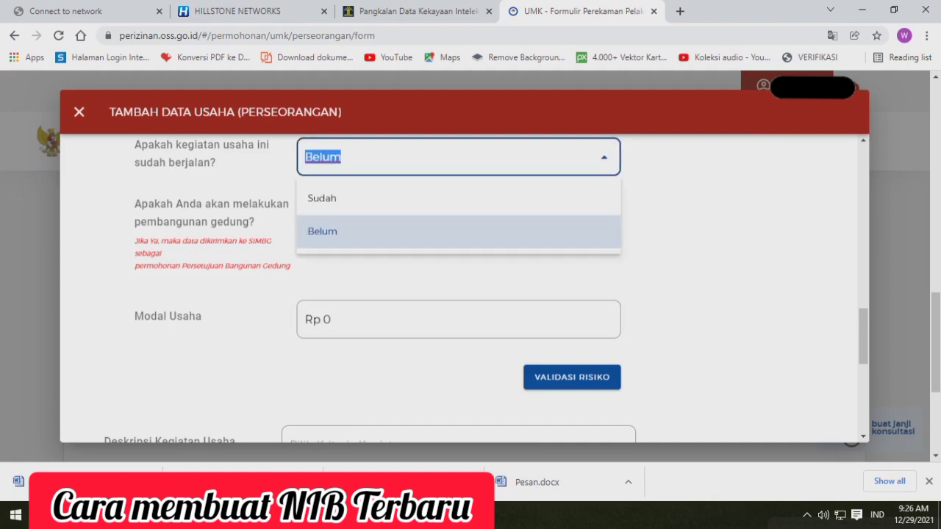
{"action": "left_click", "coordinate": [433, 199]}
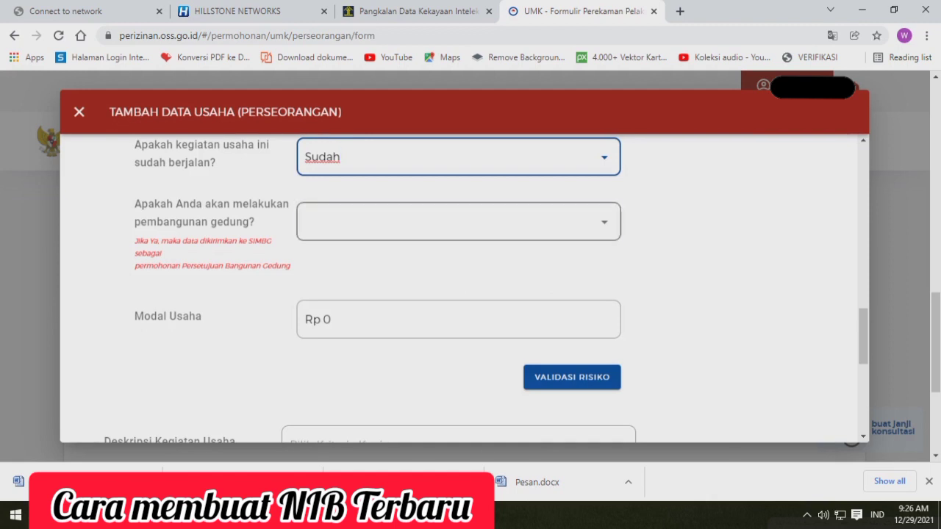
{"action": "left_click", "coordinate": [459, 222]}
{"action": "left_click", "coordinate": [459, 296]}
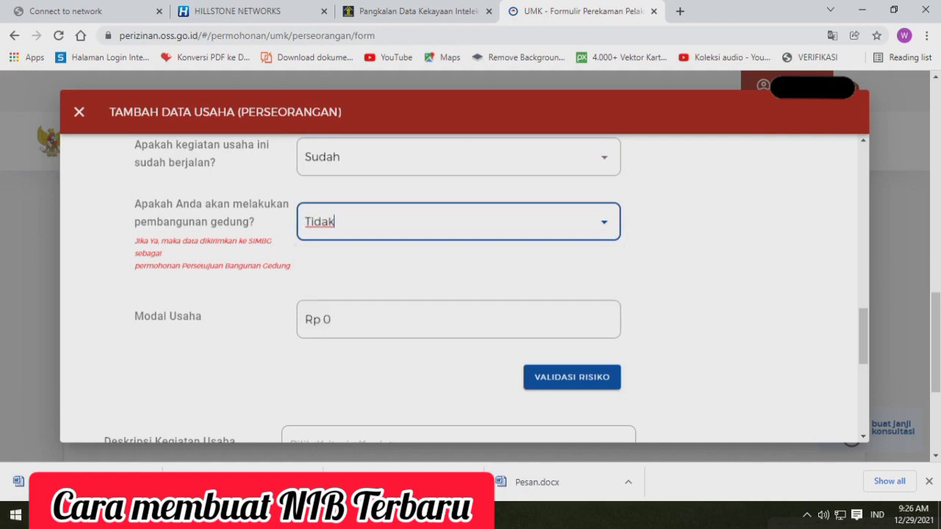
Set the business capital (Modal Usaha) to Rp 2.000.000
{"action": "left_click", "coordinate": [459, 319]}
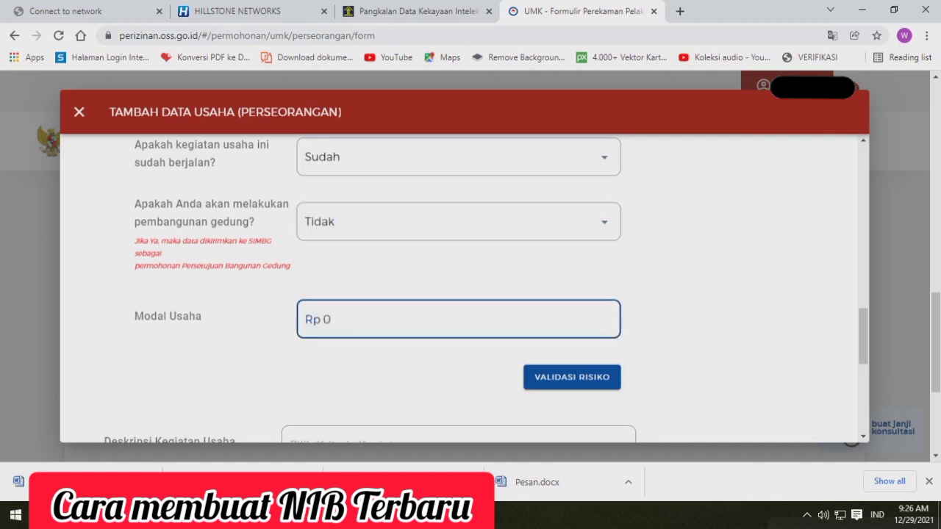
{"action": "key", "text": "BackSpace"}
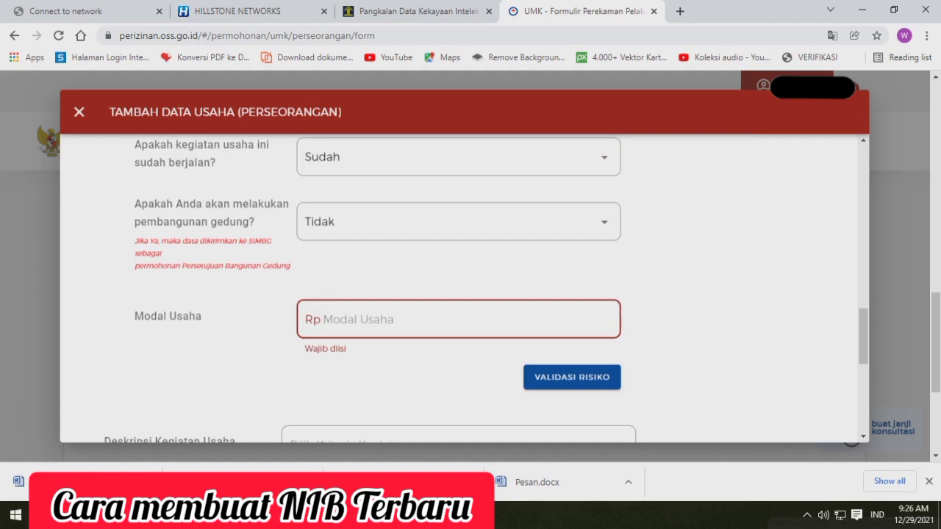
{"action": "type", "text": "2.000.0"}
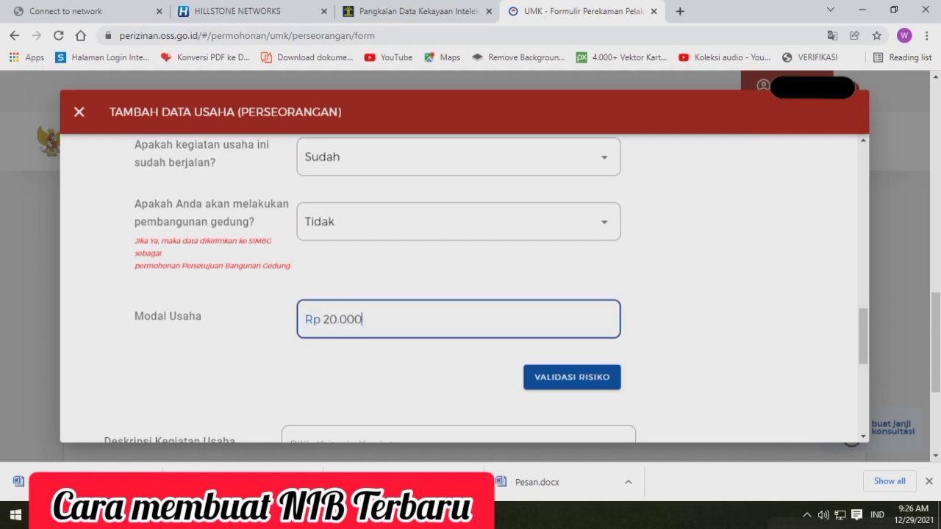
{"action": "type", "text": "00"}
{"action": "key", "text": "Tab"}
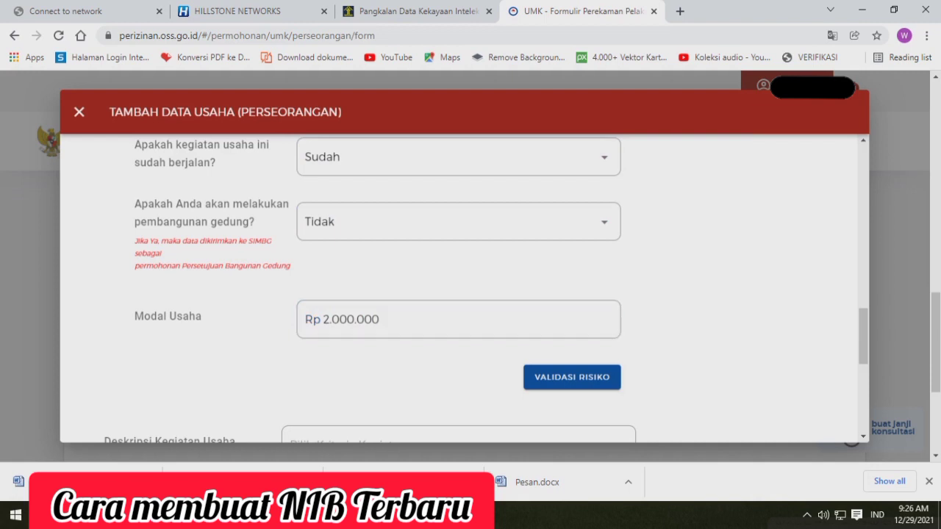
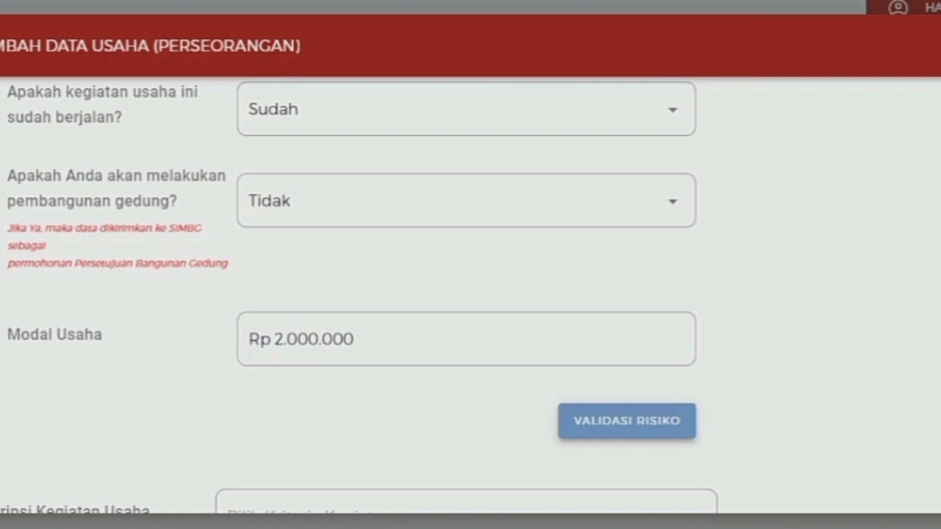
Run the risk validation (Validasi Risiko) on the entered business data
{"action": "left_click", "coordinate": [627, 421]}
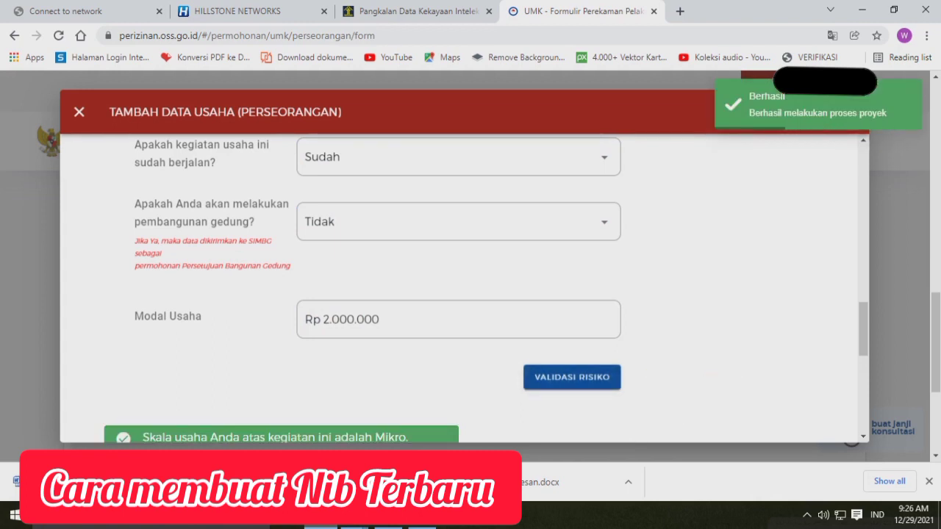
{"action": "scroll", "coordinate": [465, 288], "scroll_direction": "down", "scroll_amount": 2}
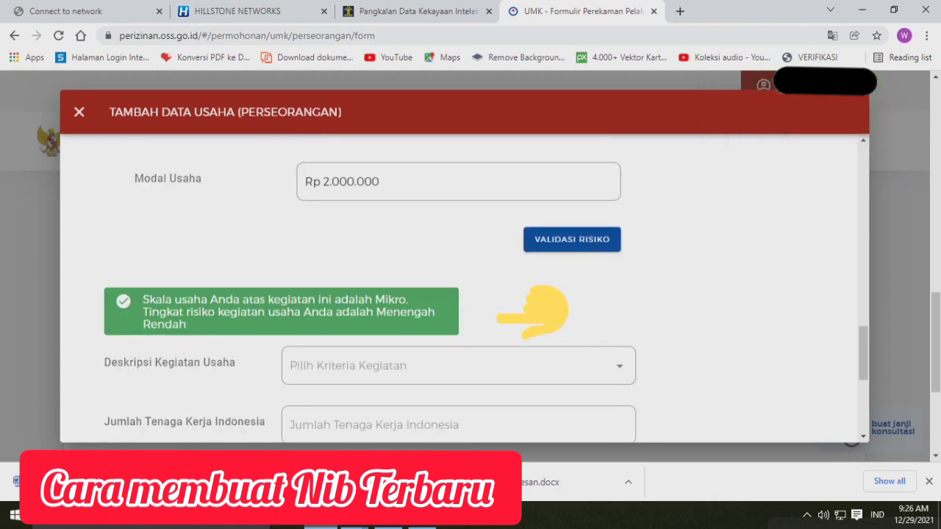
{"action": "scroll", "coordinate": [464, 289], "scroll_direction": "down", "scroll_amount": 2}
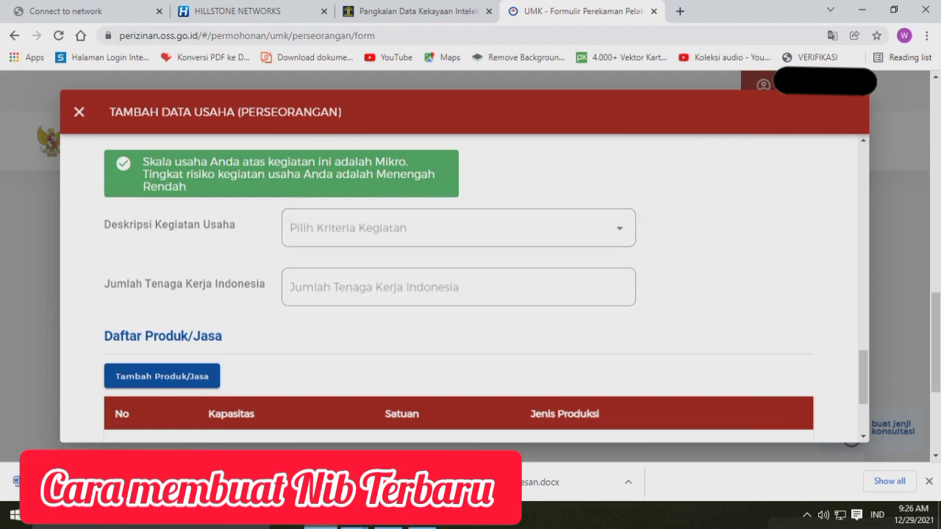
Set the business activity description to "Skala industri kecil dan menengah" and the number of Indonesian workers to 2
{"action": "left_click", "coordinate": [459, 228]}
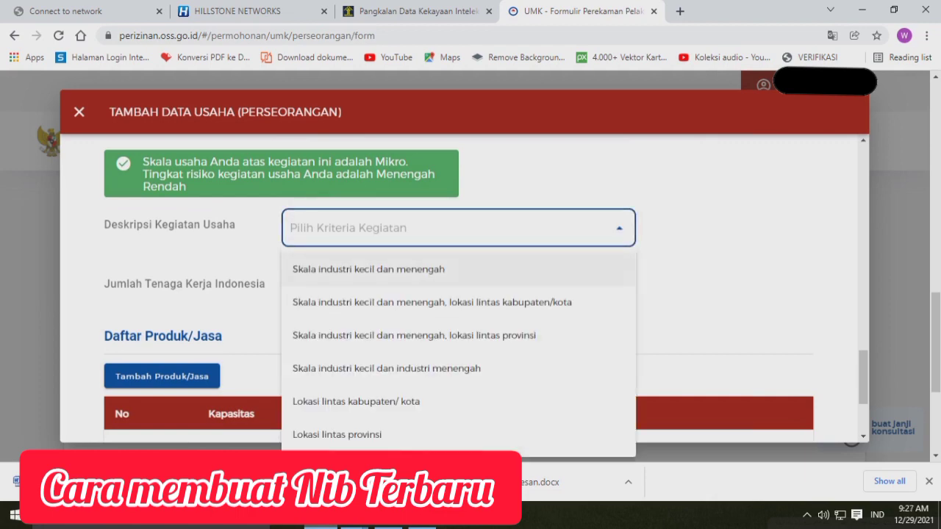
{"action": "left_click", "coordinate": [458, 269]}
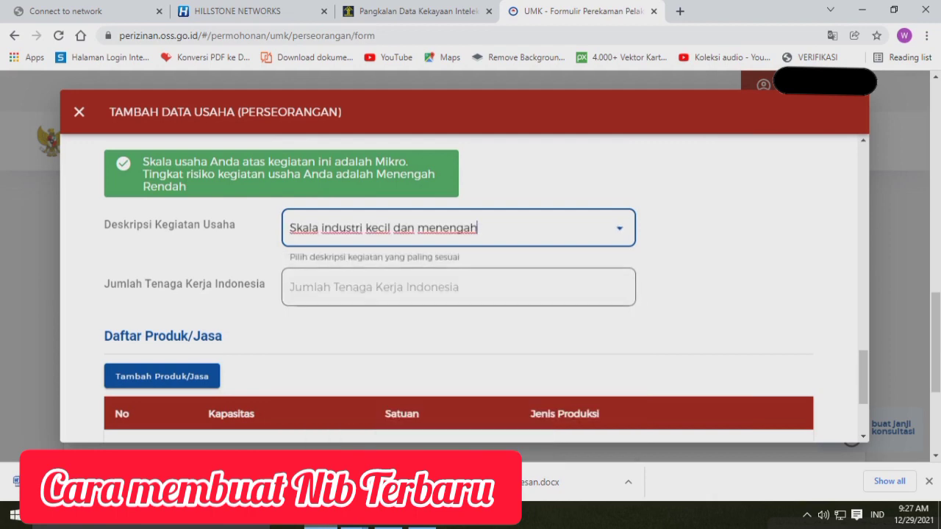
{"action": "left_click", "coordinate": [459, 288]}
{"action": "type", "text": "2"}
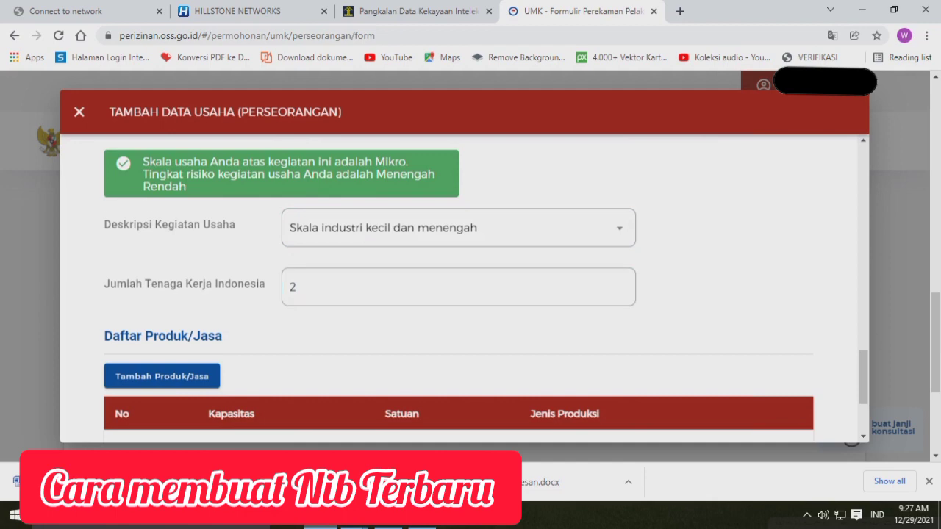
Add and save a product of type Lainnya described as Rendang, with a capacity of 360 Pcs per year
{"action": "scroll", "coordinate": [463, 287], "scroll_direction": "down", "scroll_amount": 2}
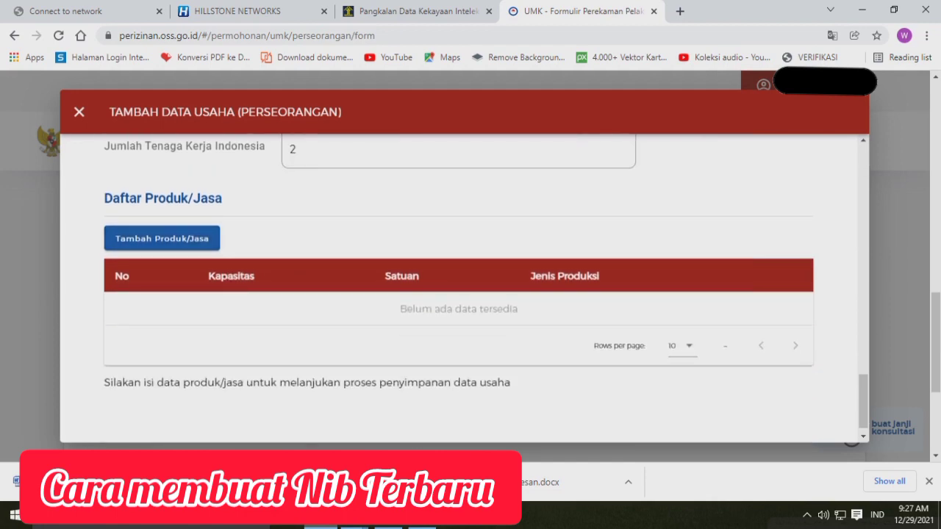
{"action": "left_click", "coordinate": [161, 238]}
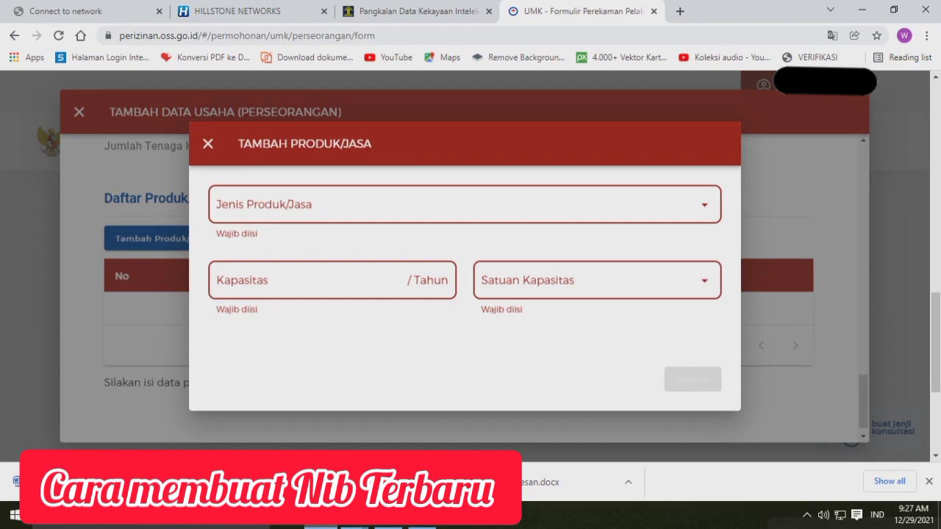
{"action": "left_click", "coordinate": [464, 205]}
{"action": "left_click", "coordinate": [465, 246]}
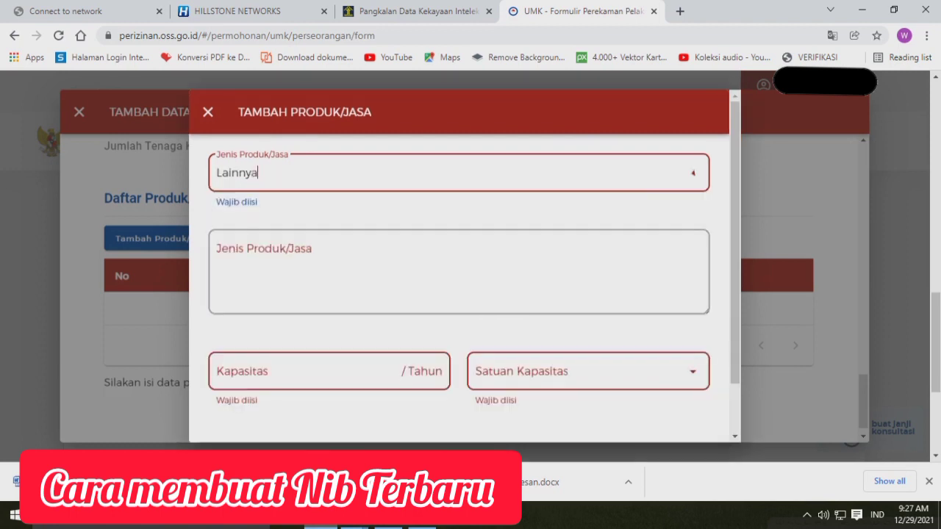
{"action": "left_click", "coordinate": [459, 272]}
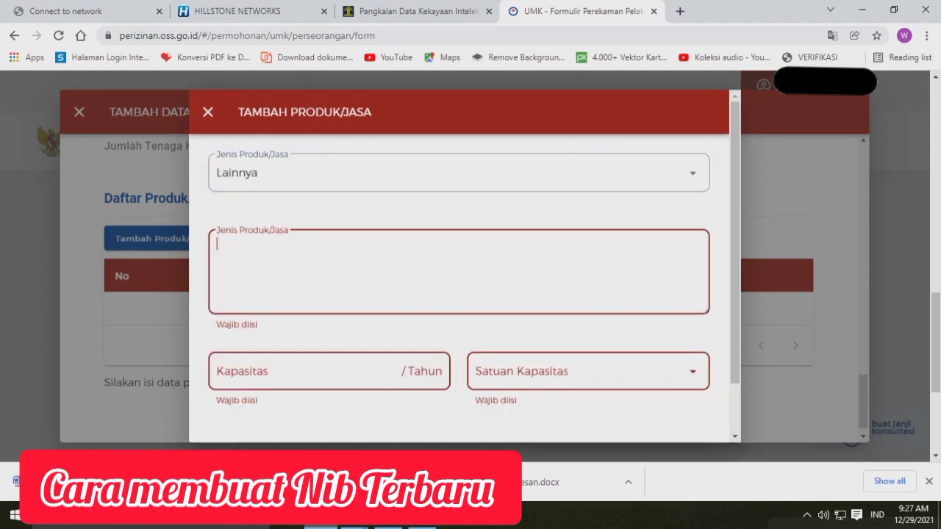
{"action": "type", "text": "Rendang"}
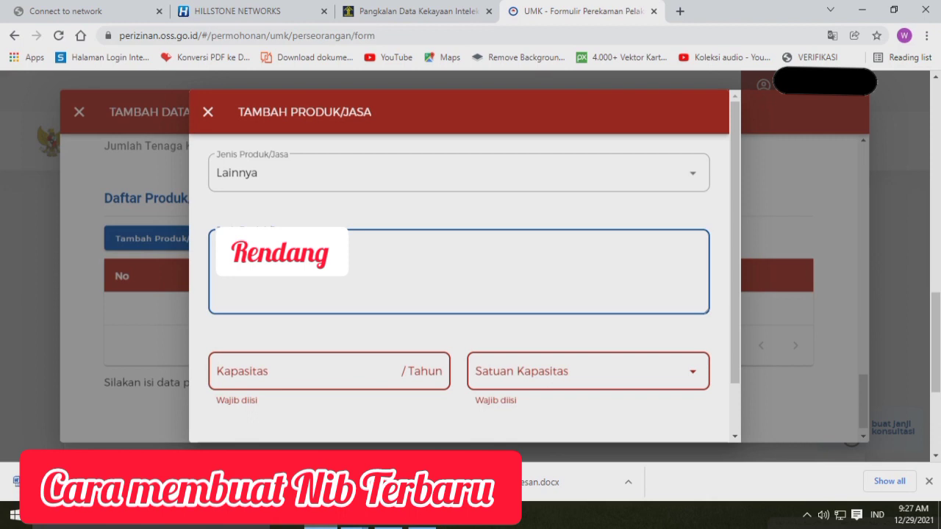
{"action": "left_click", "coordinate": [587, 372]}
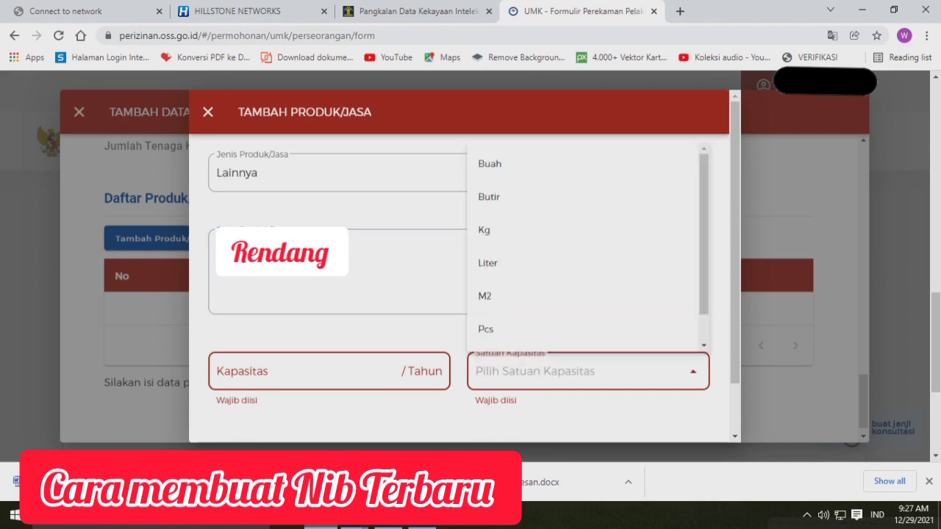
{"action": "left_click", "coordinate": [595, 328]}
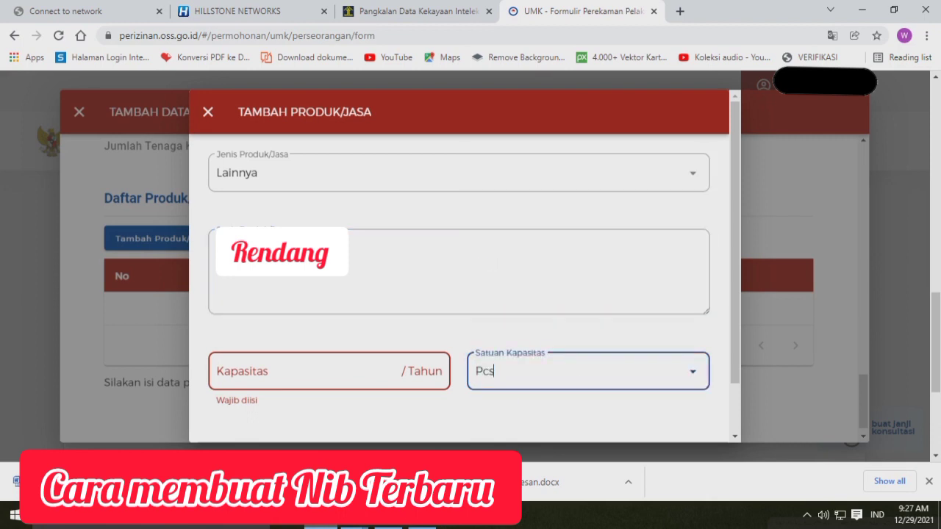
{"action": "left_click", "coordinate": [301, 371]}
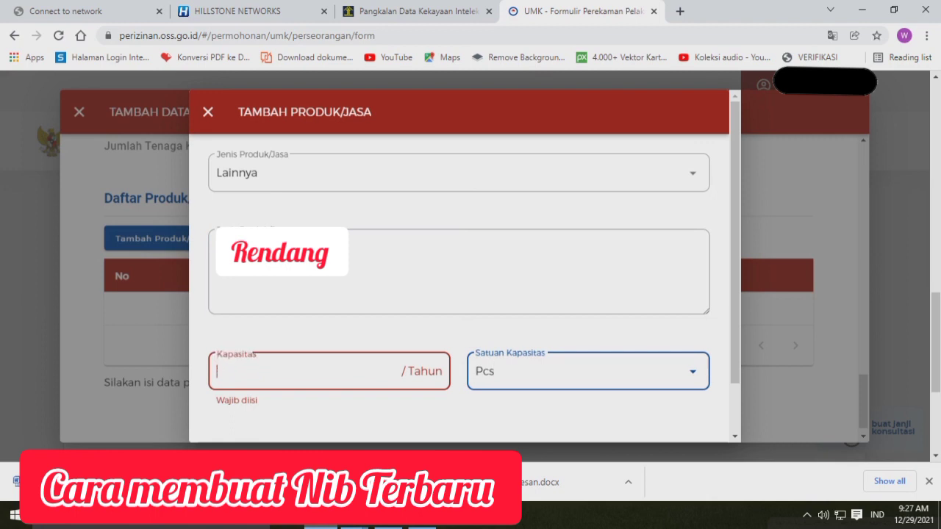
{"action": "type", "text": "360"}
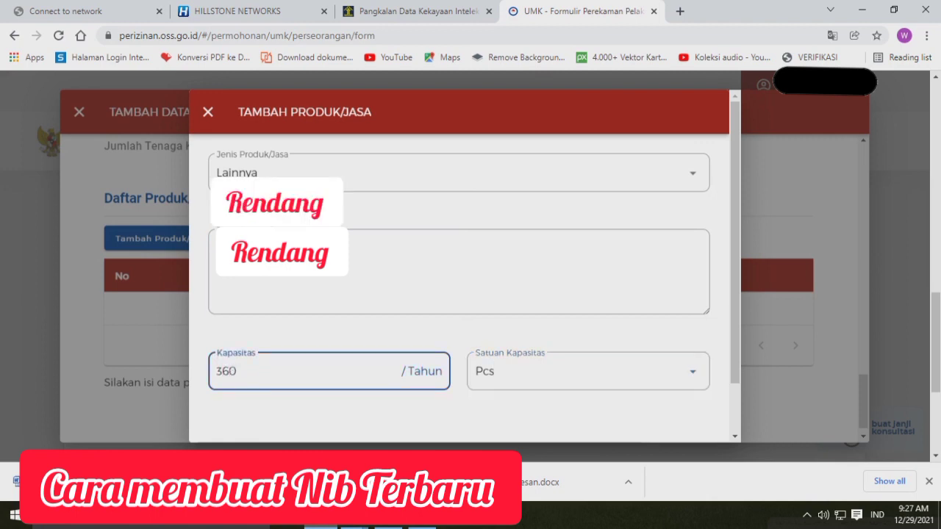
{"action": "scroll", "coordinate": [463, 264], "scroll_direction": "down", "scroll_amount": 2}
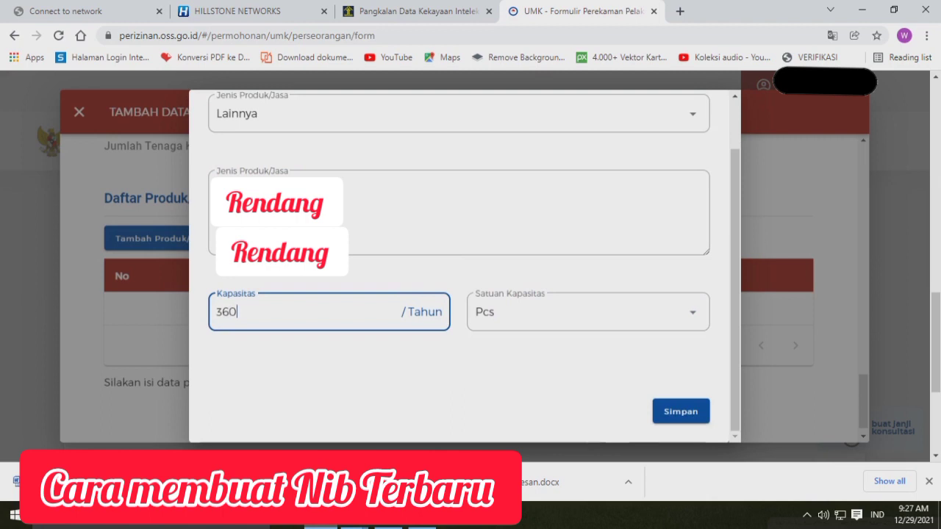
{"action": "left_click", "coordinate": [680, 411]}
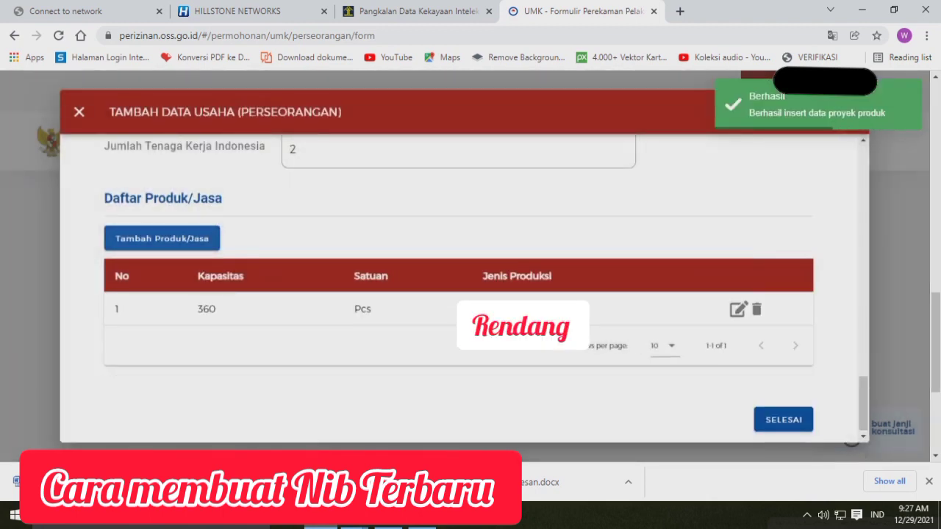
Add and save a second product of type Lainnya described as Pepes, with a capacity of 450 Pcs per year
{"action": "left_click", "coordinate": [162, 238]}
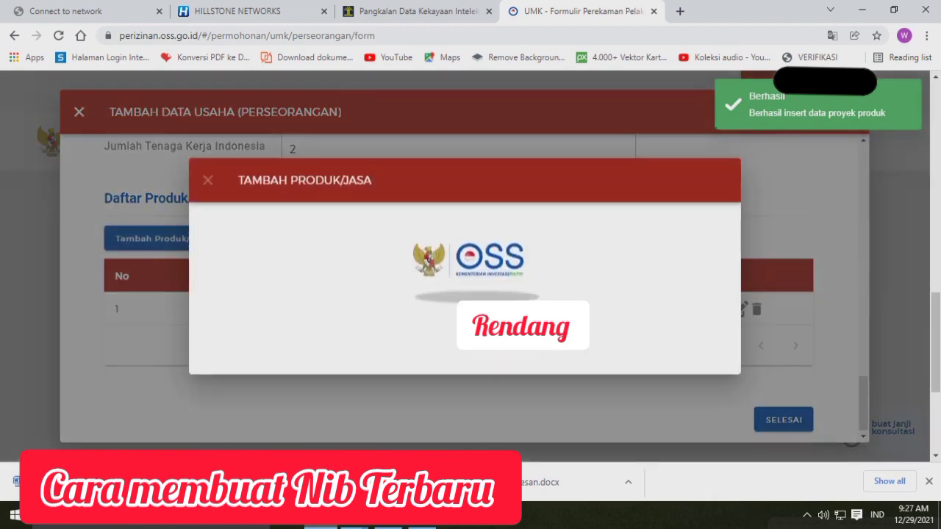
{"action": "left_click", "coordinate": [441, 204]}
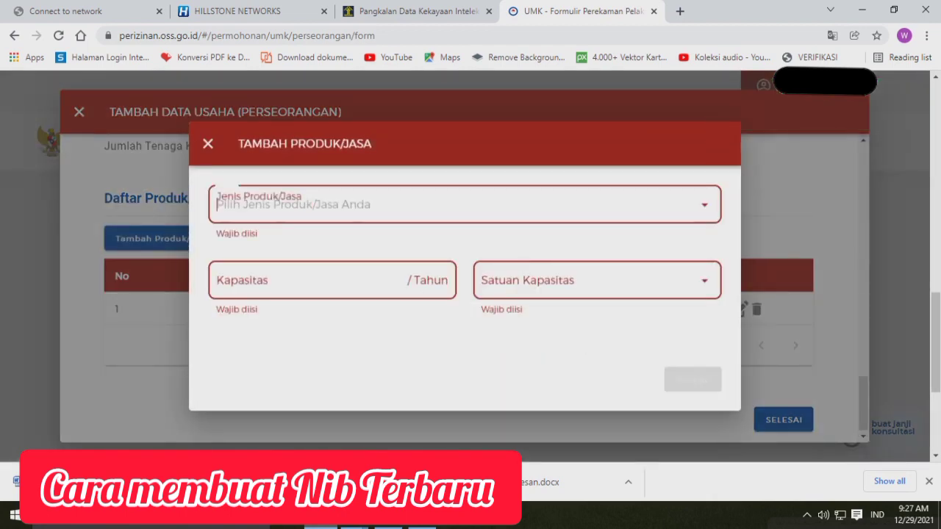
{"action": "left_click", "coordinate": [441, 245]}
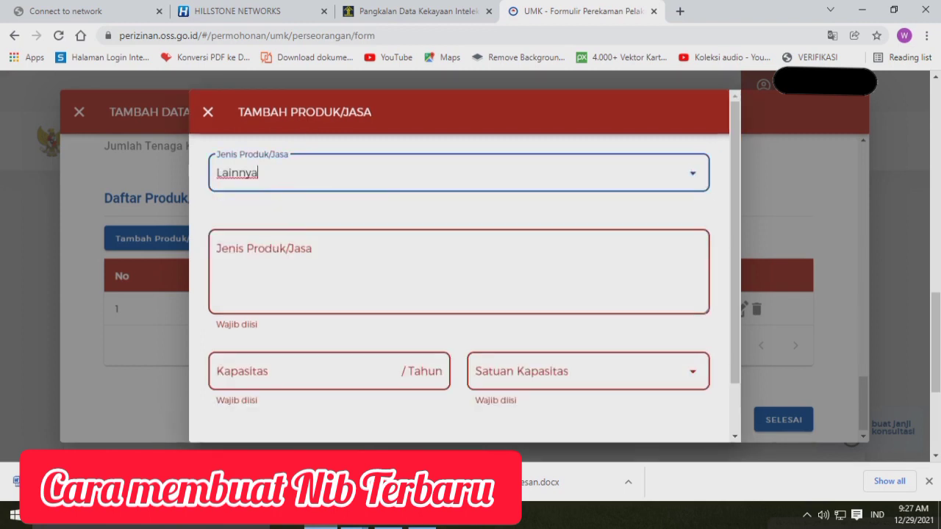
{"action": "left_click", "coordinate": [458, 271]}
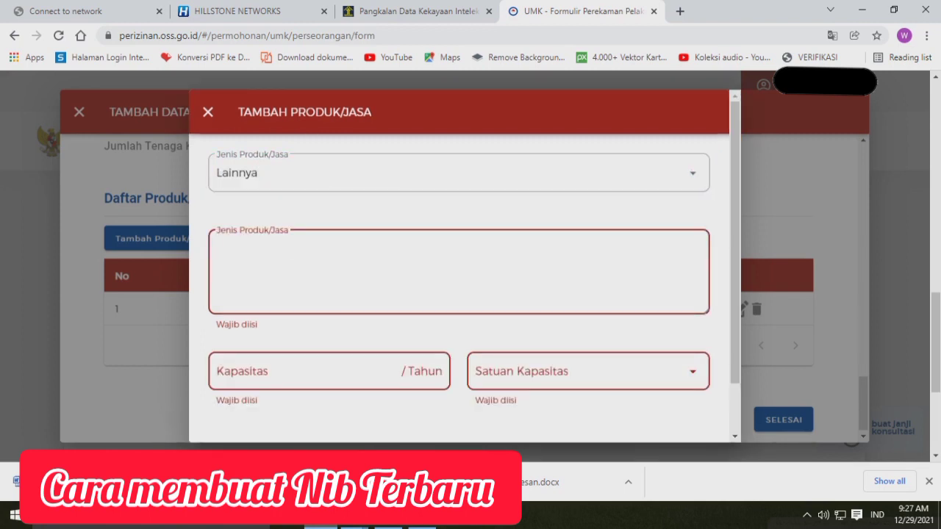
{"action": "type", "text": "Pepes"}
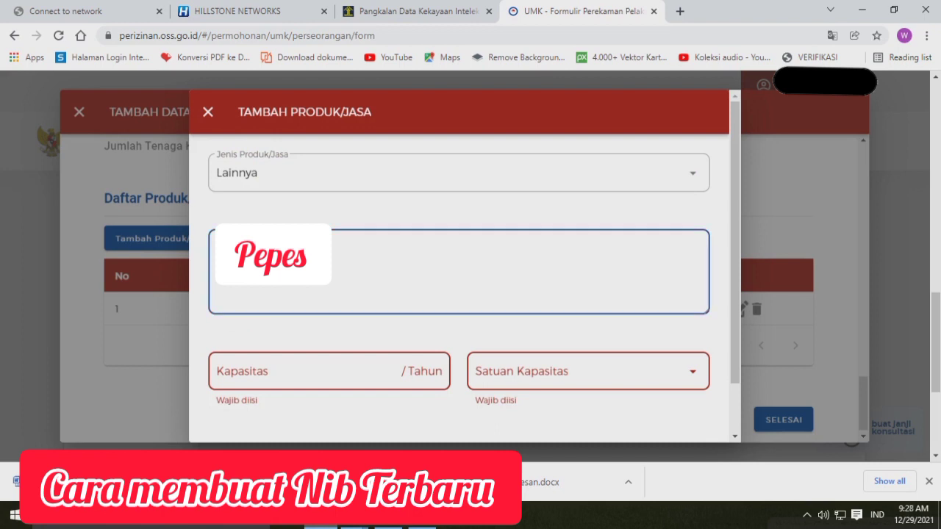
{"action": "left_click", "coordinate": [536, 371]}
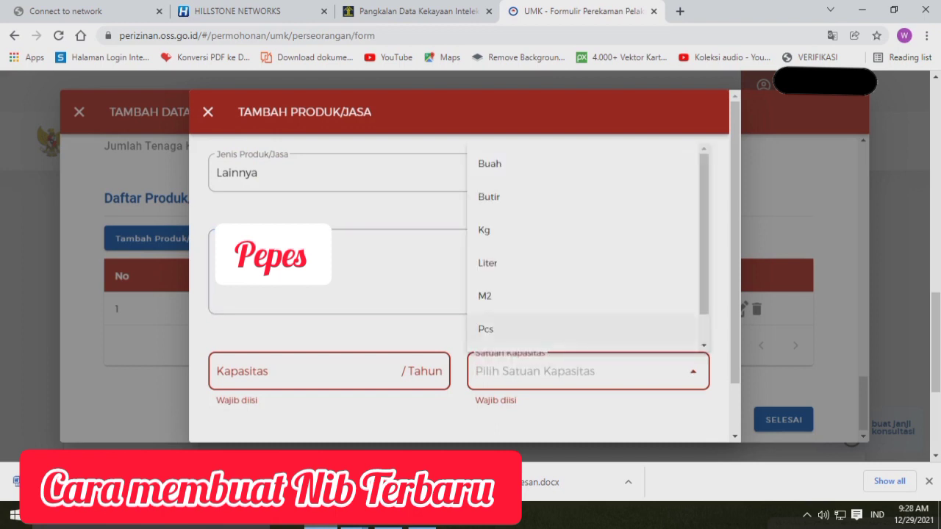
{"action": "left_click", "coordinate": [540, 330]}
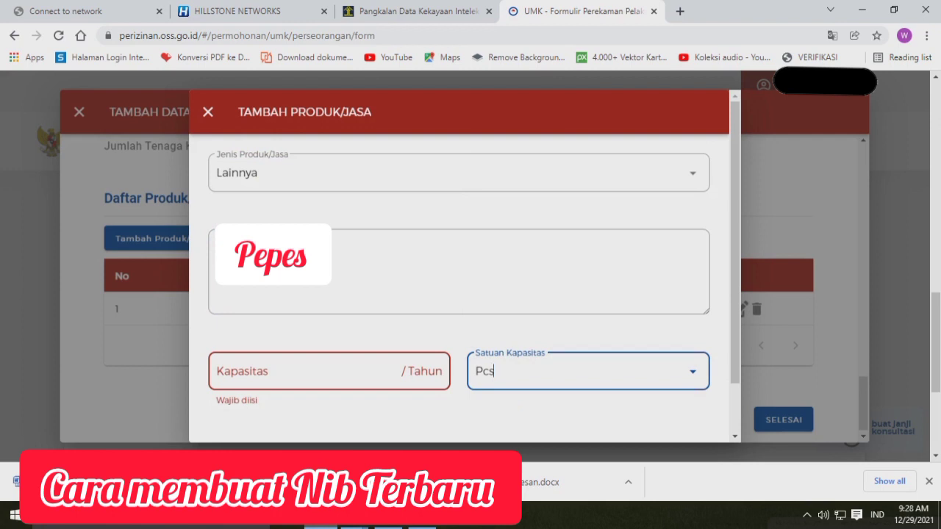
{"action": "left_click", "coordinate": [294, 371]}
{"action": "type", "text": "450"}
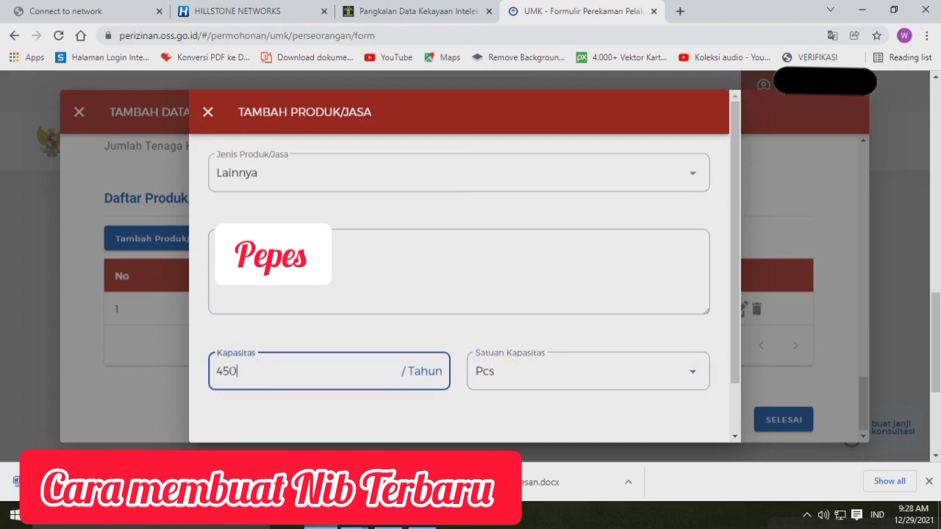
{"action": "left_click", "coordinate": [459, 416]}
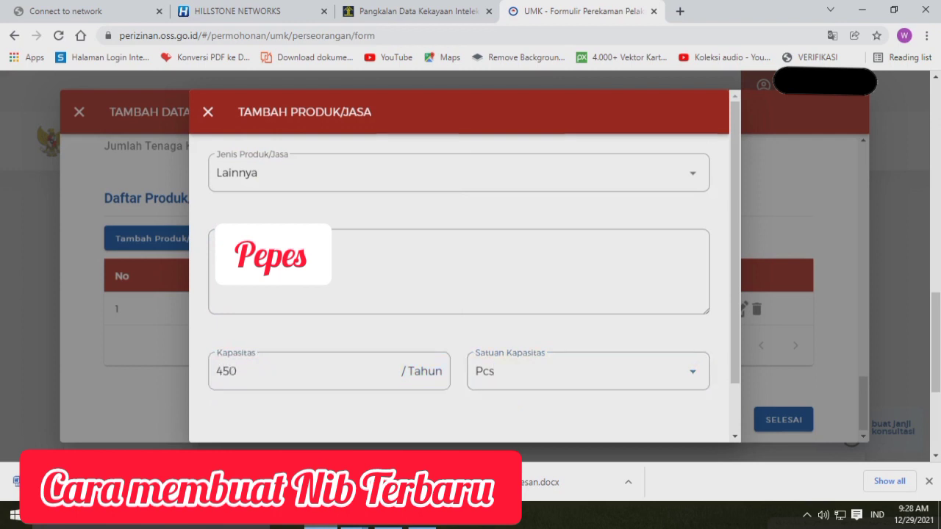
{"action": "scroll", "coordinate": [459, 279], "scroll_direction": "down", "scroll_amount": 1}
{"action": "left_click", "coordinate": [681, 410]}
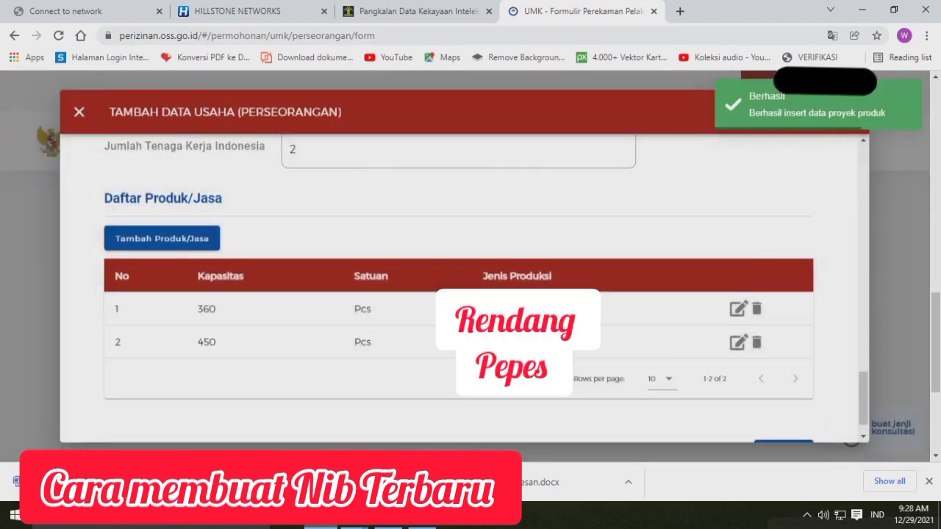
Add and save a third product of type Lainnya described as Dendeng, with a capacity of 400 Pcs per year
{"action": "left_click", "coordinate": [162, 238]}
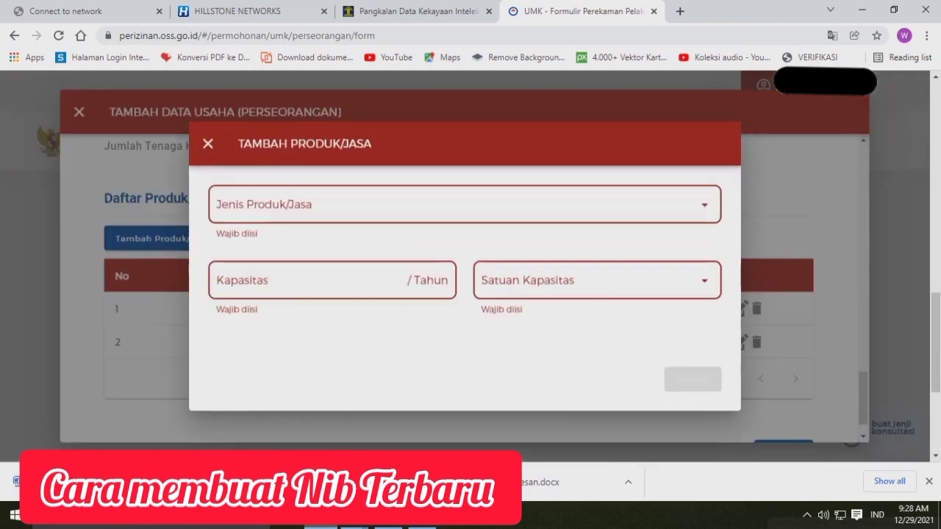
{"action": "left_click", "coordinate": [465, 204]}
{"action": "left_click", "coordinate": [465, 246]}
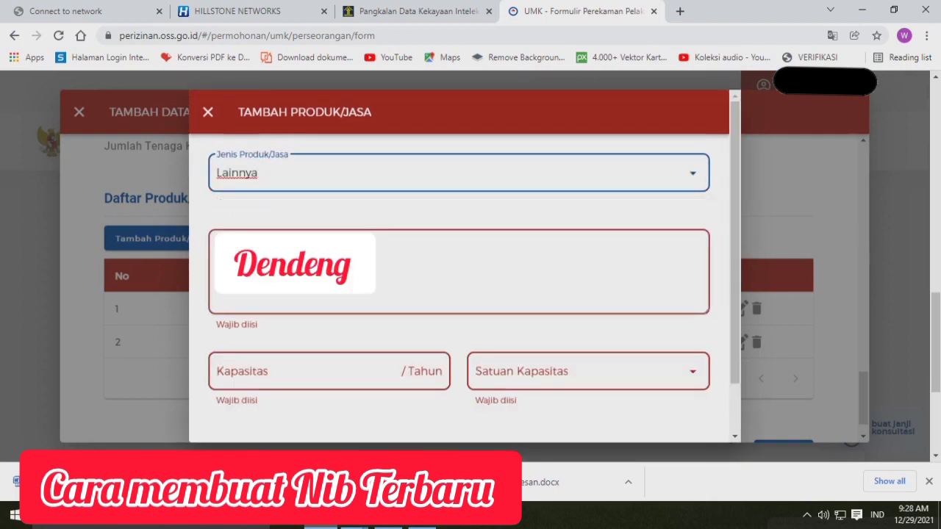
{"action": "left_click", "coordinate": [458, 271]}
{"action": "type", "text": "D"}
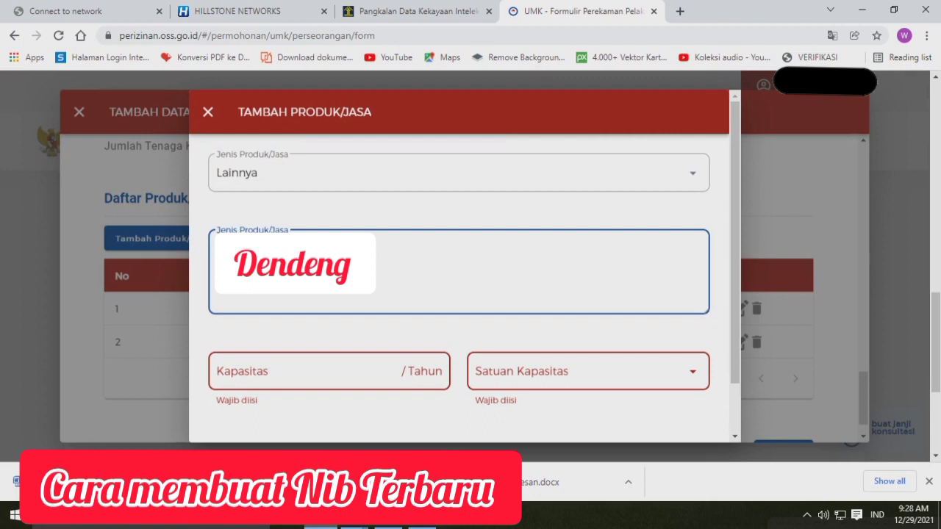
{"action": "left_click", "coordinate": [588, 371]}
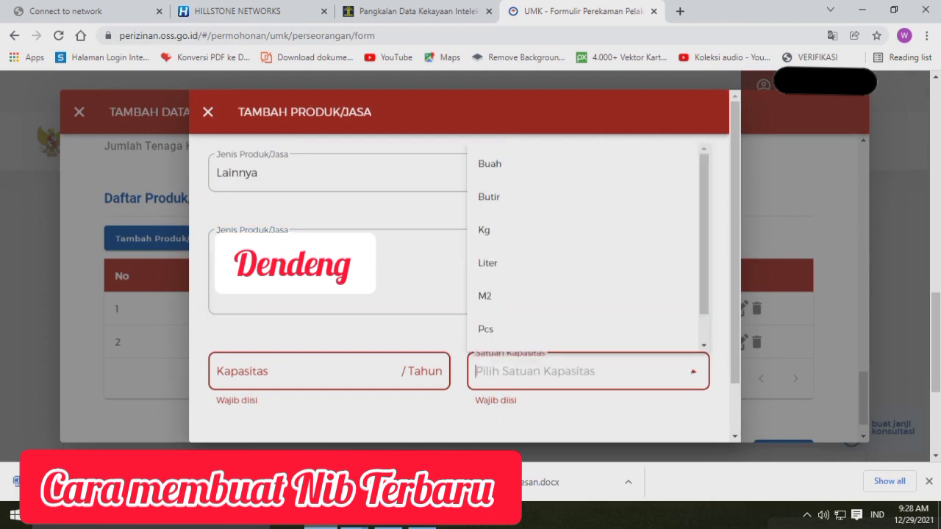
{"action": "left_click", "coordinate": [573, 329]}
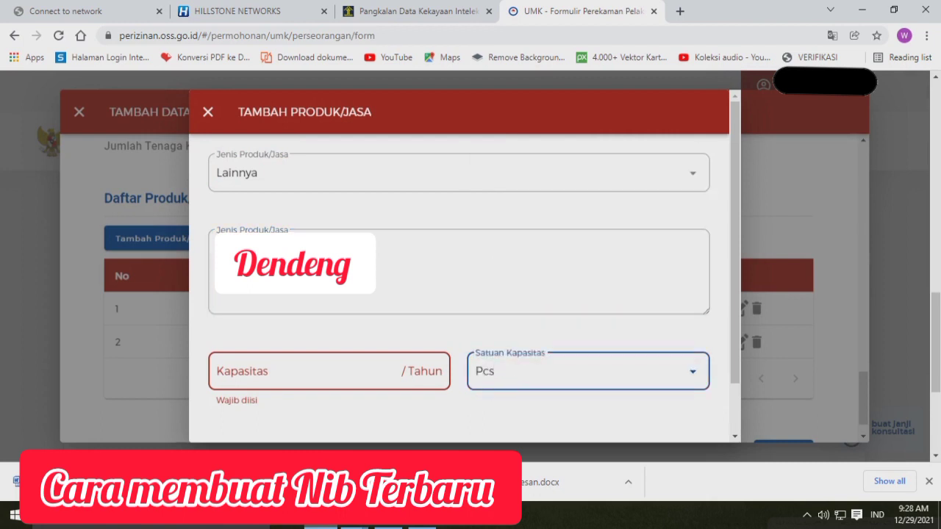
{"action": "left_click", "coordinate": [309, 371]}
{"action": "type", "text": "400"}
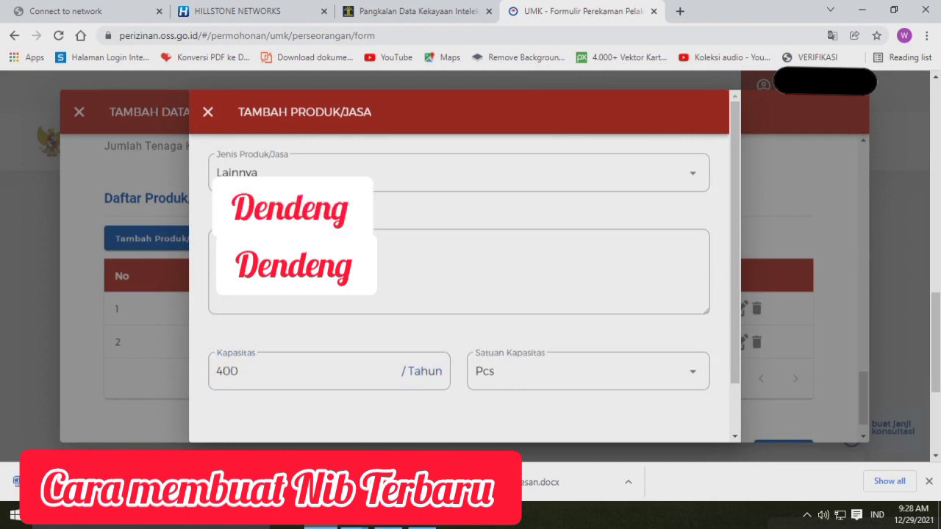
{"action": "scroll", "coordinate": [459, 294], "scroll_direction": "down", "scroll_amount": 2}
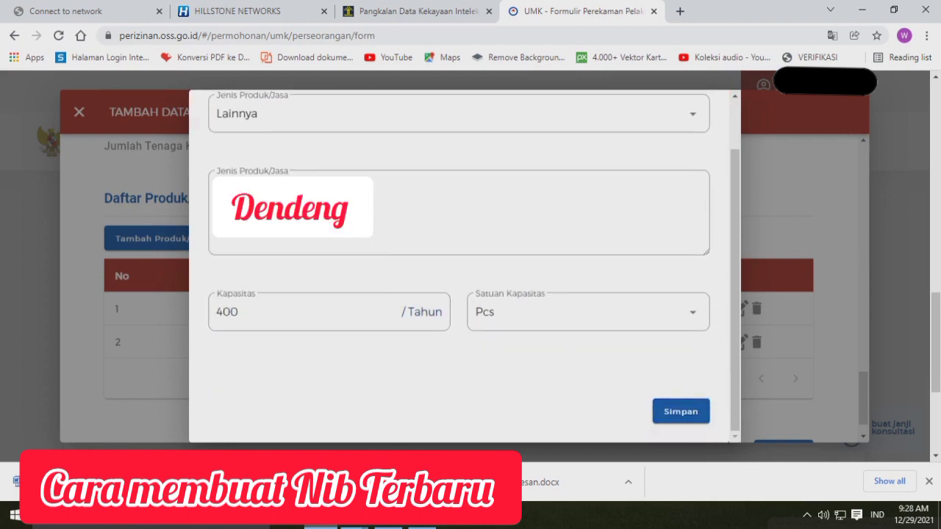
{"action": "left_click", "coordinate": [681, 412]}
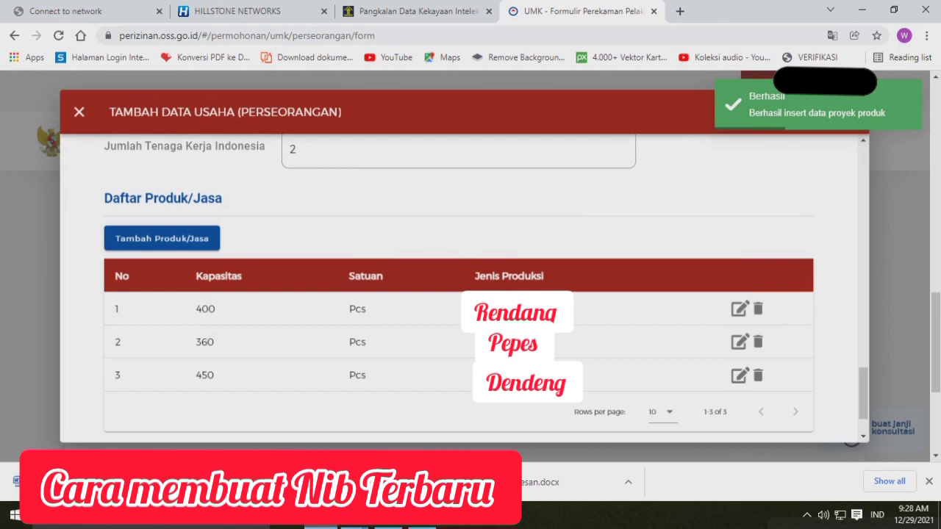
Save the business data with its product list and continue to the list of business activities (Daftar Kegiatan Usaha)
{"action": "scroll", "coordinate": [463, 294], "scroll_direction": "down", "scroll_amount": 1}
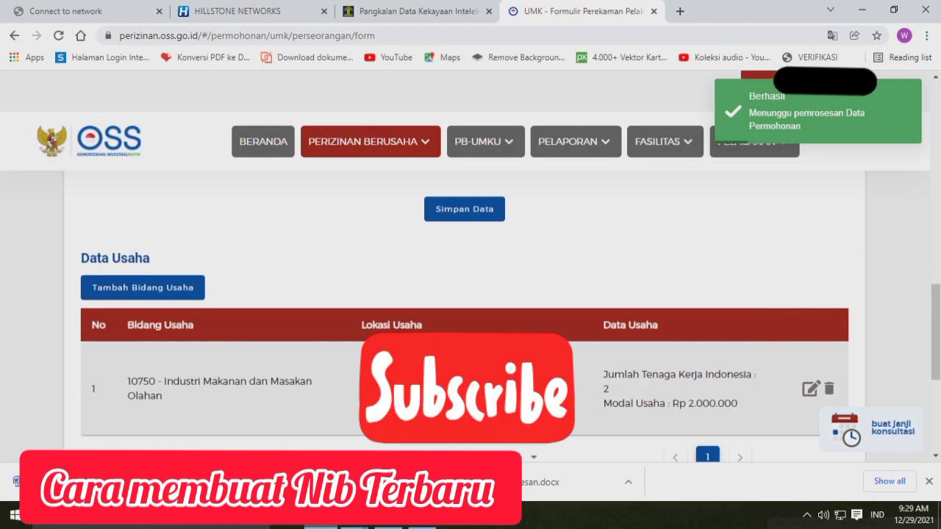
{"action": "scroll", "coordinate": [471, 294], "scroll_direction": "down", "scroll_amount": 2}
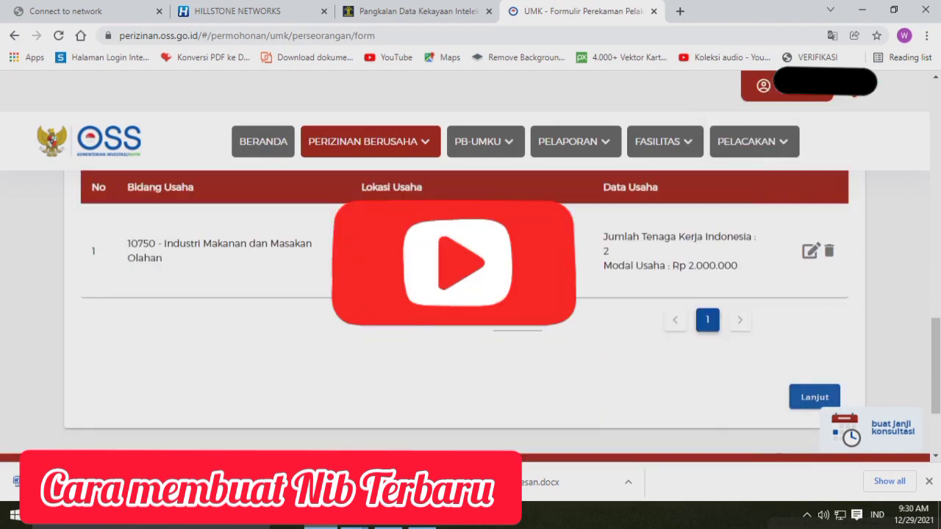
{"action": "left_click", "coordinate": [814, 397]}
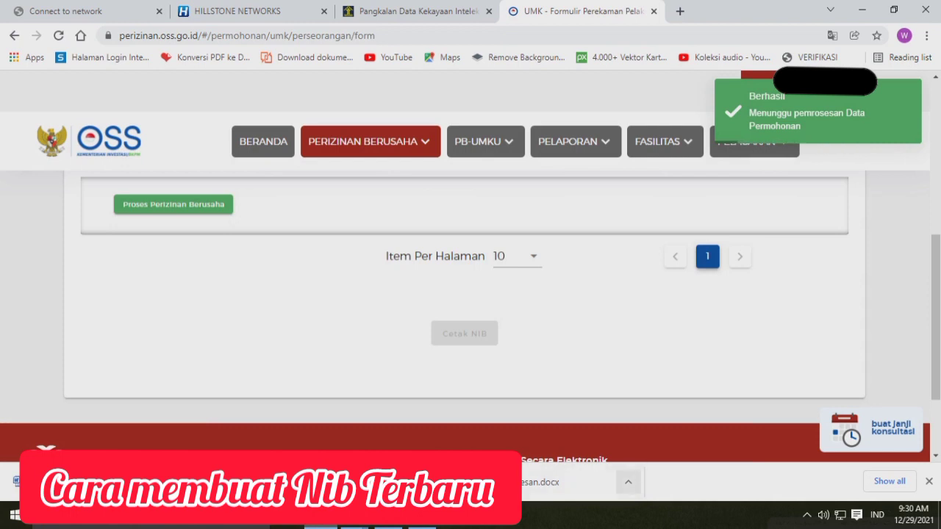
{"action": "left_click", "coordinate": [928, 481]}
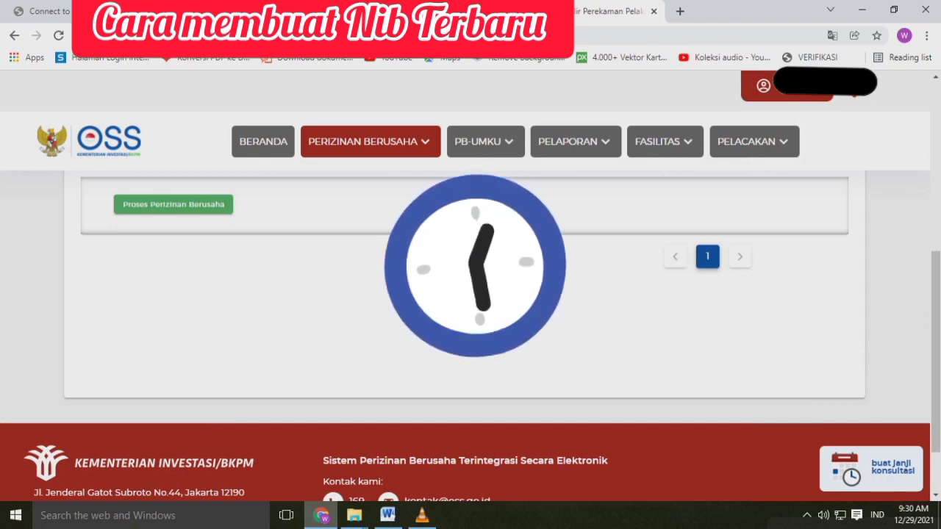
Start the licence processing for activity 10750 and answer "Belum" to already having an environmental approval
{"action": "scroll", "coordinate": [464, 294], "scroll_direction": "up", "scroll_amount": 4}
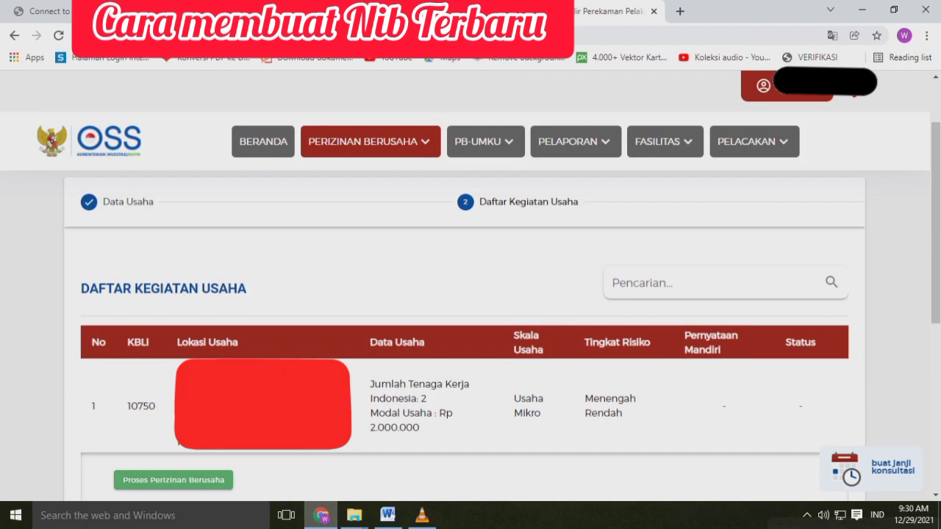
{"action": "left_click", "coordinate": [173, 480]}
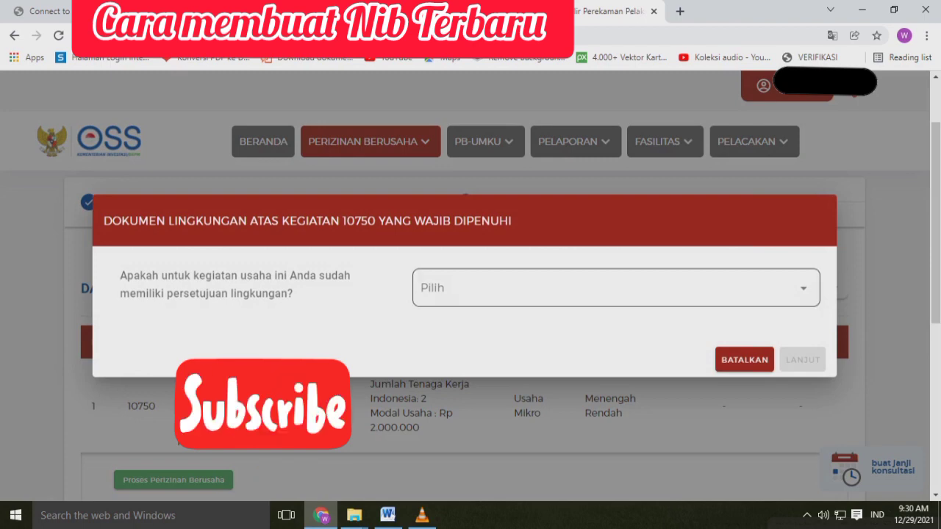
{"action": "left_click", "coordinate": [616, 288]}
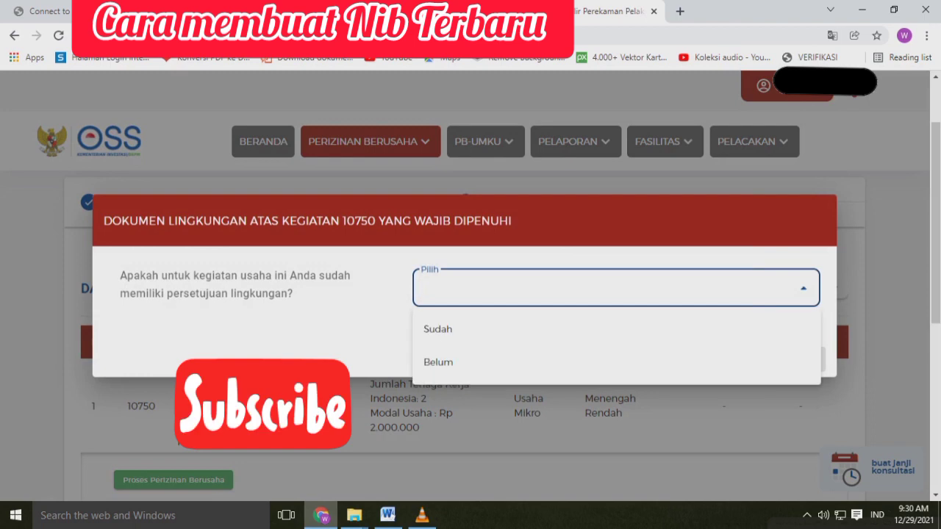
{"action": "left_click", "coordinate": [470, 362]}
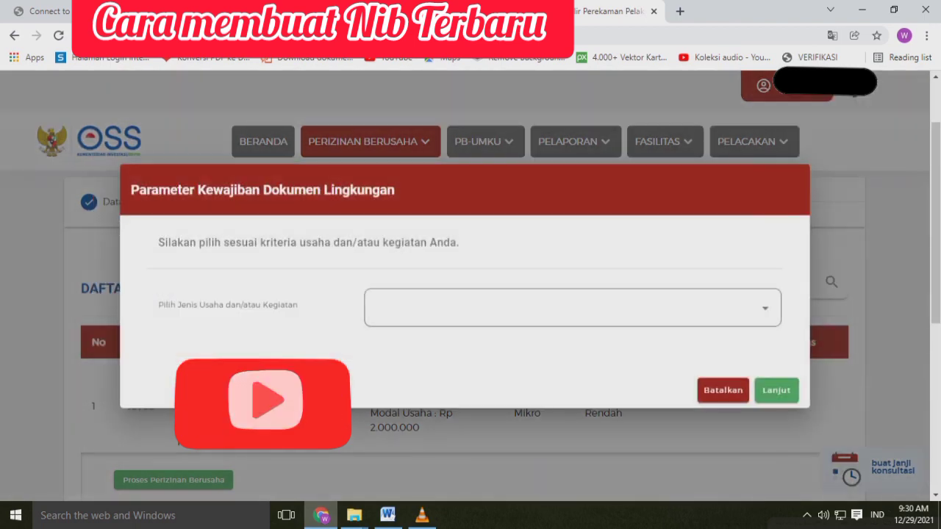
Choose "Industri Makanan Dan Masakan Olahan" as the business type and select the commercial groundwater extraction parameter of 1 to under 50 liter/detik
{"action": "left_click", "coordinate": [573, 308]}
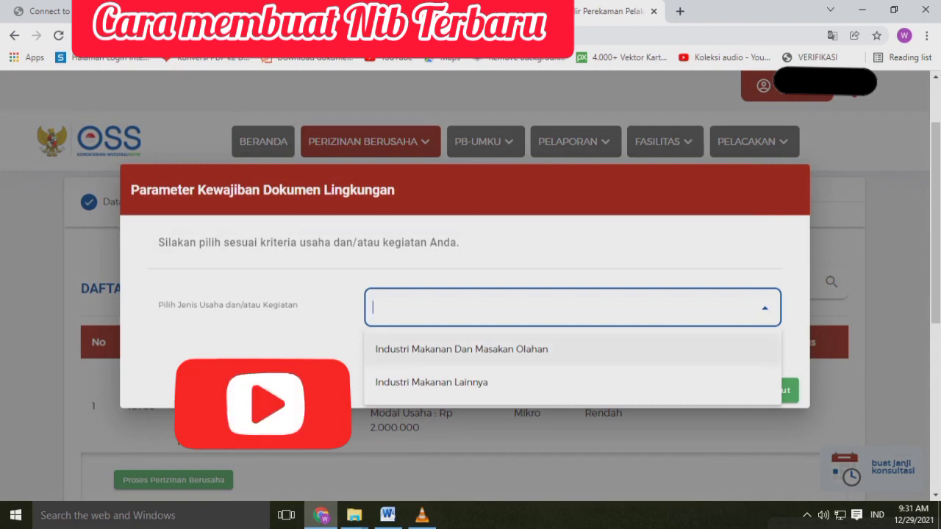
{"action": "left_click", "coordinate": [462, 349]}
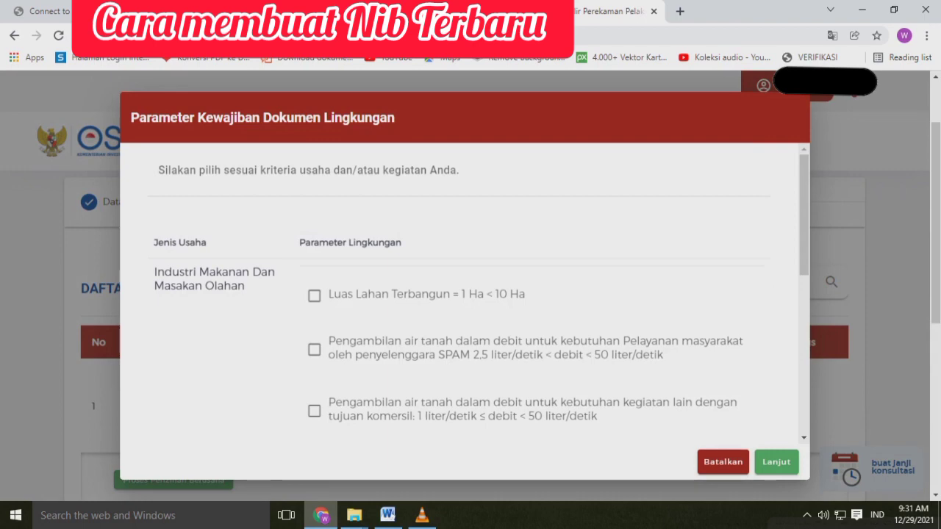
{"action": "scroll", "coordinate": [463, 294], "scroll_direction": "down", "scroll_amount": 10}
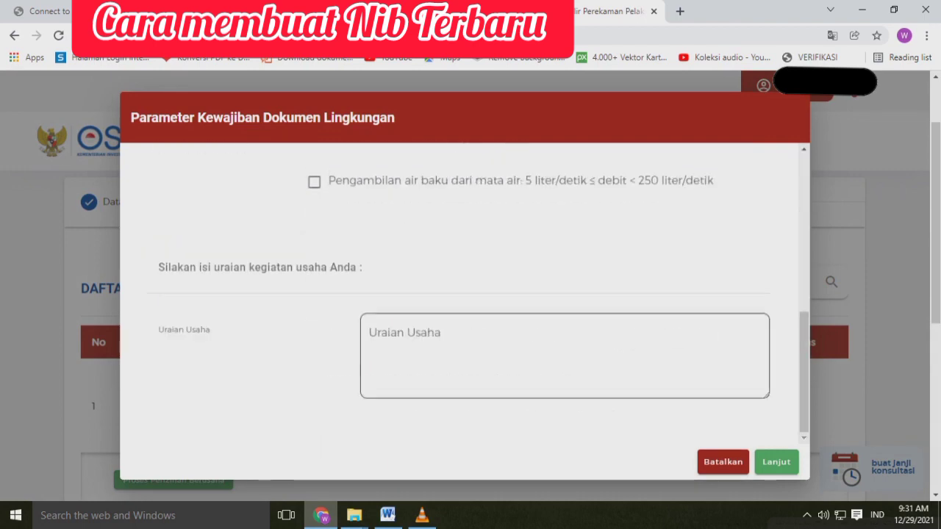
{"action": "scroll", "coordinate": [463, 294], "scroll_direction": "up", "scroll_amount": 9}
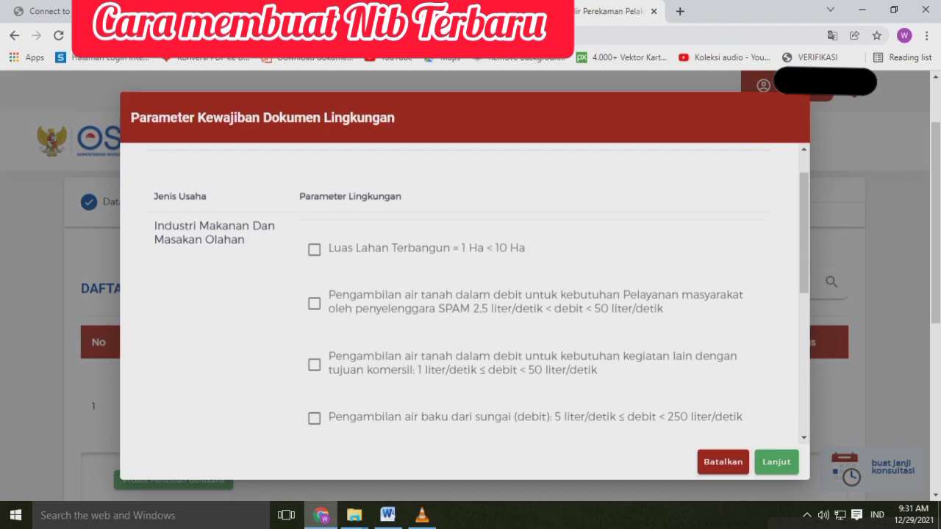
{"action": "left_click", "coordinate": [314, 365]}
Enter a business description beginning with "Industri" in Uraian Usaha and continue to the self-declaration
{"action": "scroll", "coordinate": [463, 294], "scroll_direction": "down", "scroll_amount": 5}
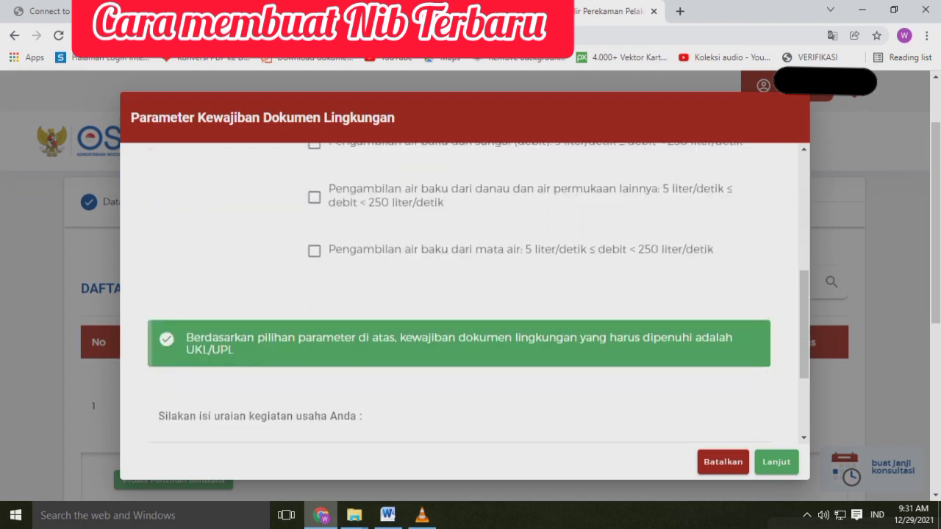
{"action": "scroll", "coordinate": [463, 294], "scroll_direction": "down", "scroll_amount": 2}
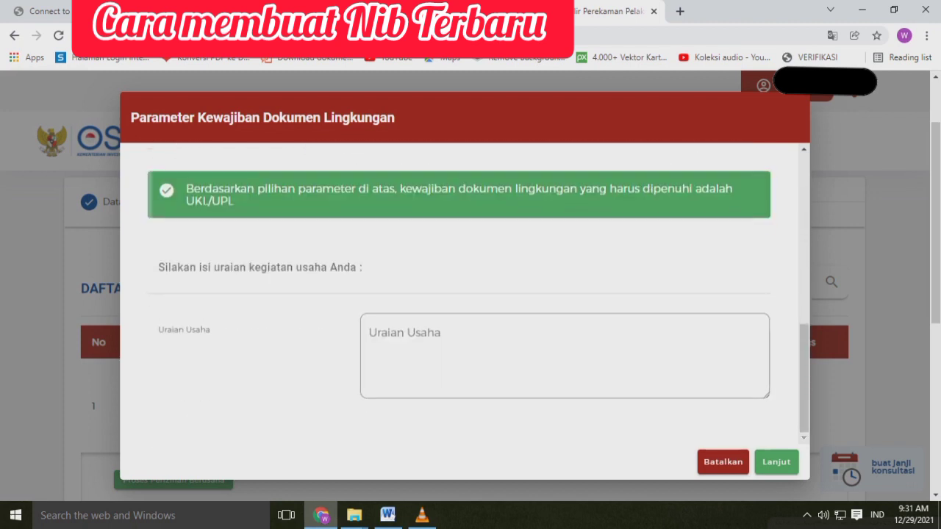
{"action": "left_click", "coordinate": [507, 353]}
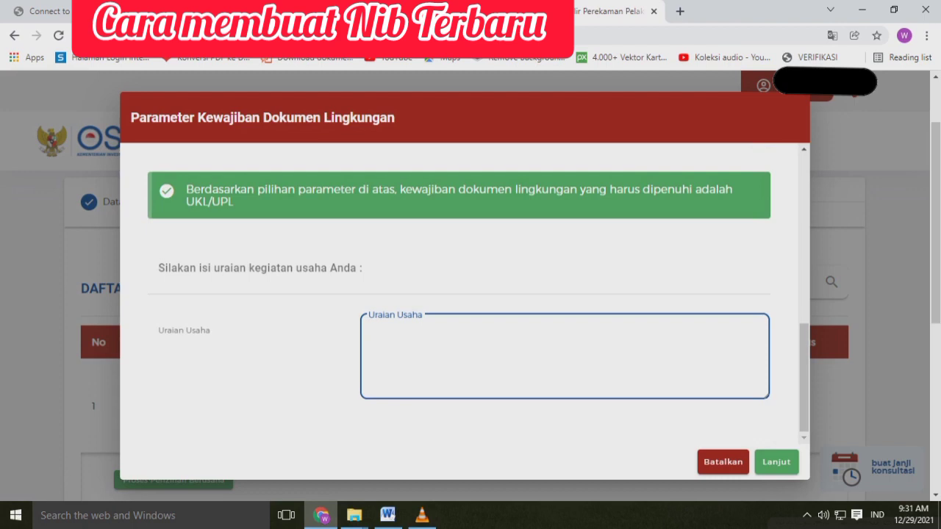
{"action": "type", "text": "Industri P"}
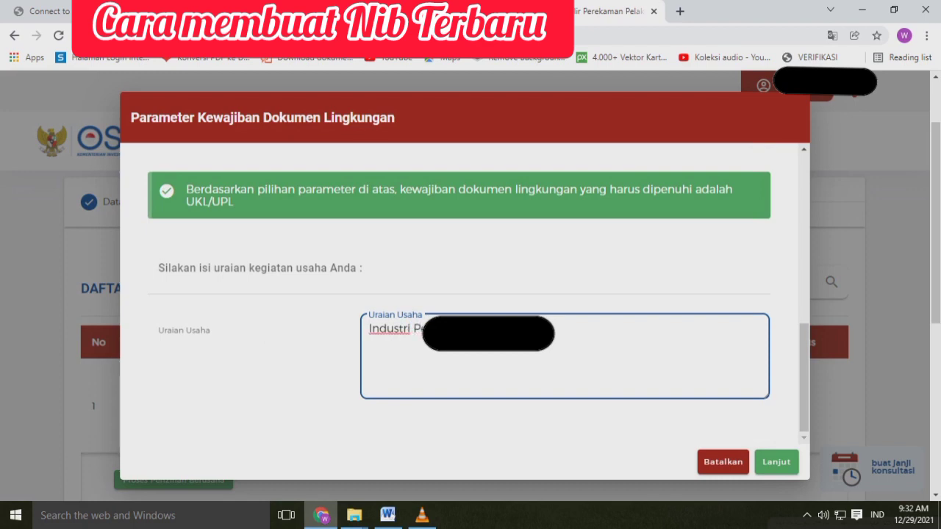
{"action": "left_click", "coordinate": [776, 462]}
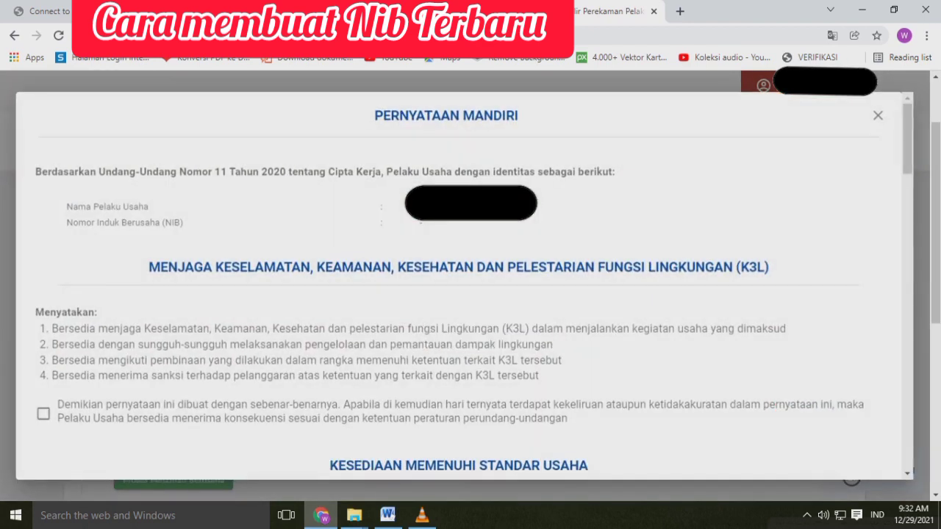
Agree to the K3L, business standards, spatial planning (Tata Ruang) and SPPL statements in the Pernyataan Mandiri
{"action": "left_click", "coordinate": [43, 415]}
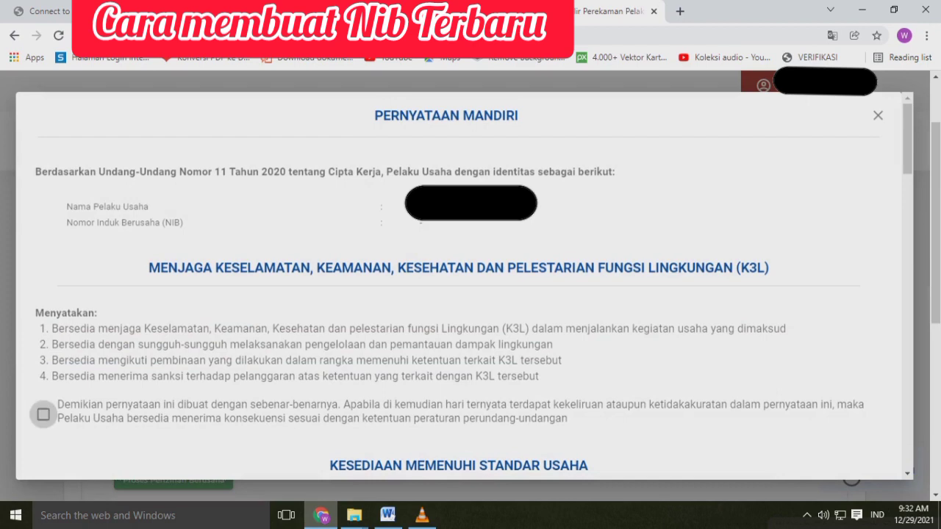
{"action": "scroll", "coordinate": [43, 415], "scroll_direction": "down", "scroll_amount": 6}
{"action": "left_click", "coordinate": [43, 309]}
{"action": "scroll", "coordinate": [43, 309], "scroll_direction": "down", "scroll_amount": 4}
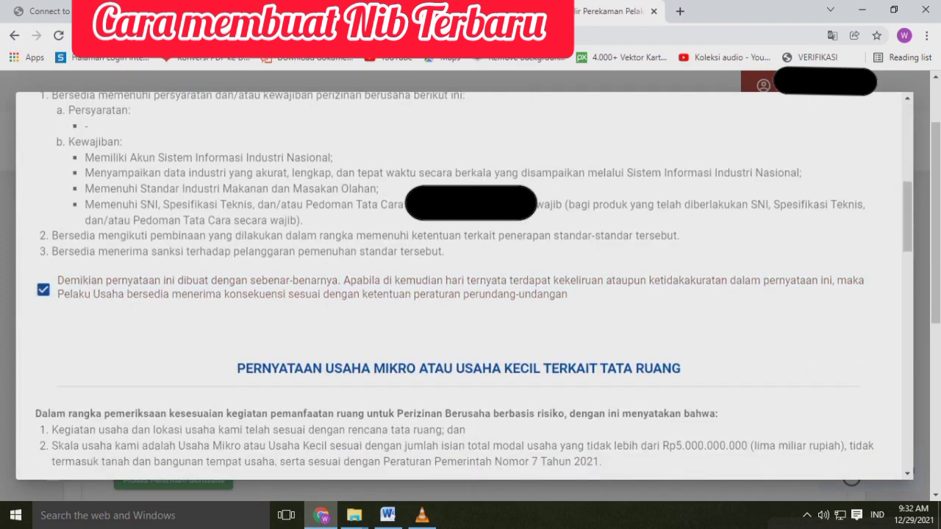
{"action": "left_click", "coordinate": [43, 243]}
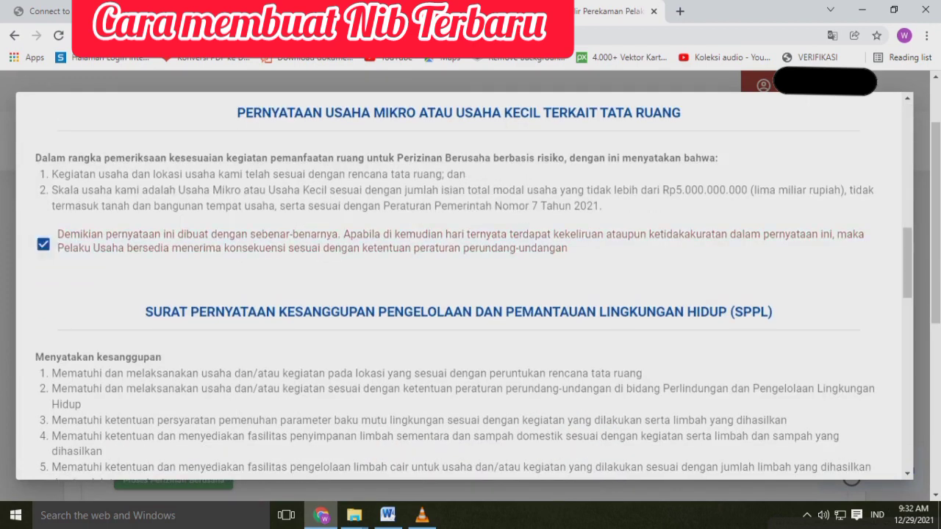
{"action": "scroll", "coordinate": [43, 243], "scroll_direction": "down", "scroll_amount": 6}
{"action": "left_click", "coordinate": [43, 217]}
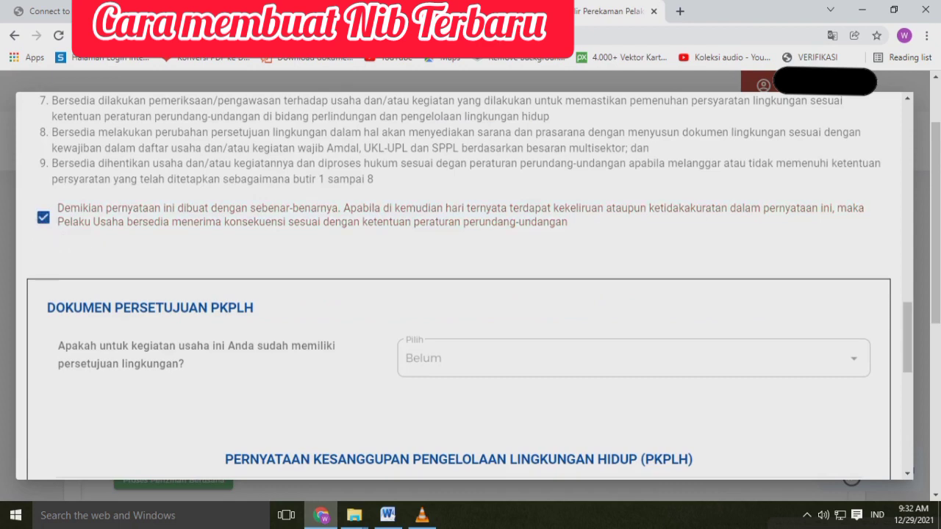
Agree to the environmental management commitment statement (PKPLH) and continue to the draft NIB
{"action": "scroll", "coordinate": [44, 217], "scroll_direction": "down", "scroll_amount": 2}
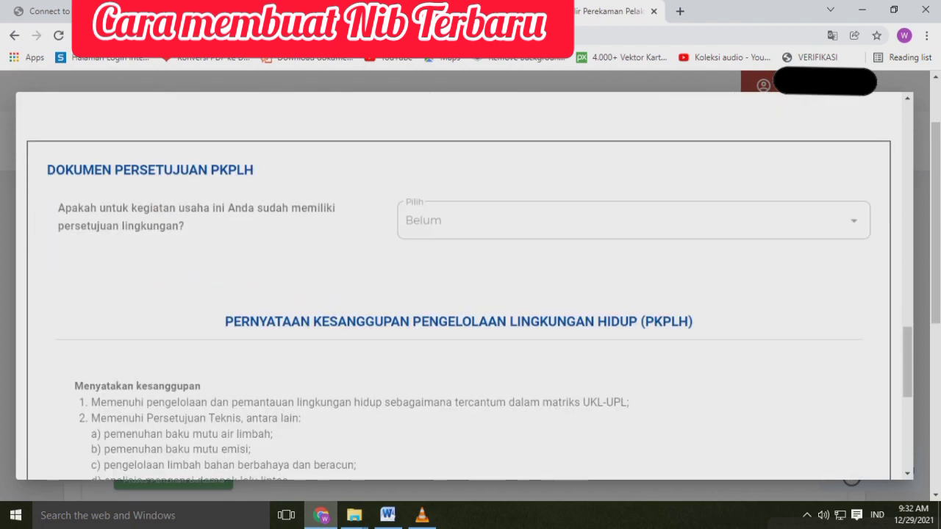
{"action": "scroll", "coordinate": [458, 287], "scroll_direction": "down", "scroll_amount": 6}
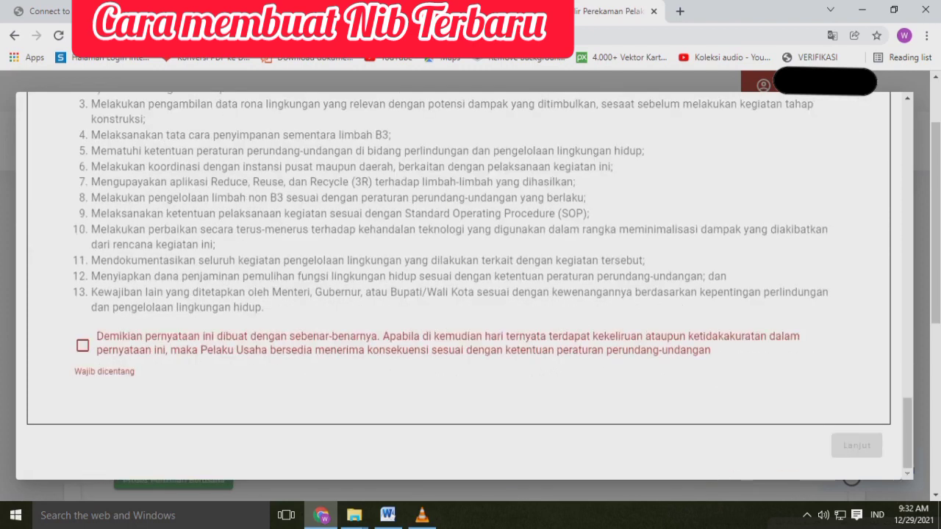
{"action": "left_click", "coordinate": [82, 345]}
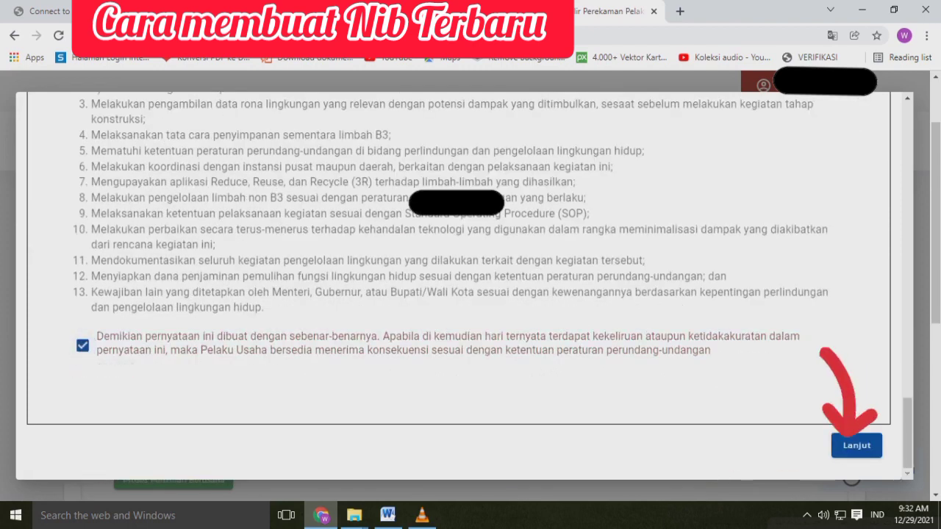
{"action": "left_click", "coordinate": [856, 446]}
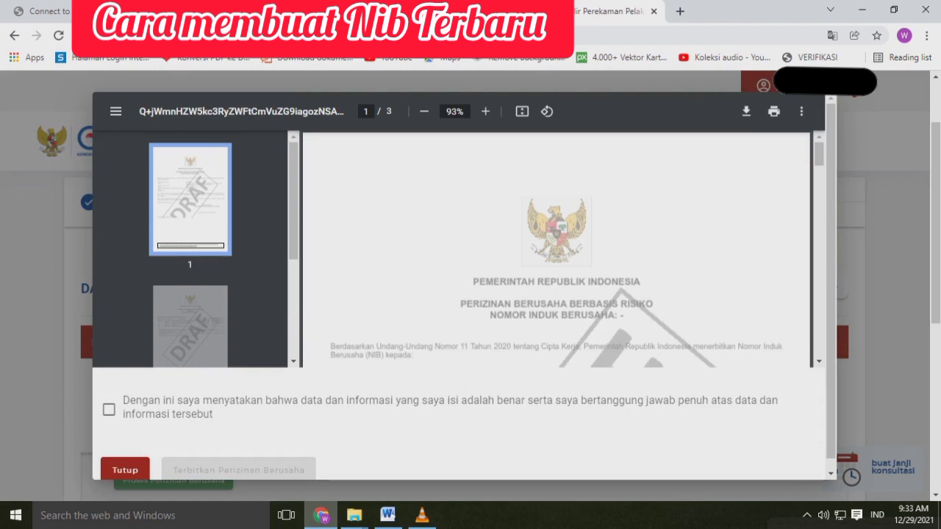
Review the draft NIB document, declare the data and information correct, and issue the business licence
{"action": "scroll", "coordinate": [556, 250], "scroll_direction": "down", "scroll_amount": 12}
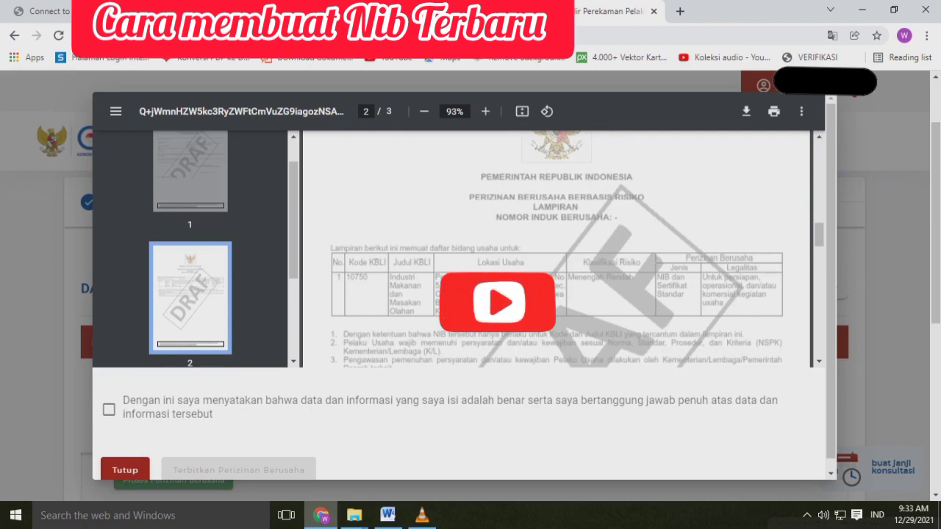
{"action": "scroll", "coordinate": [556, 250], "scroll_direction": "down", "scroll_amount": 10}
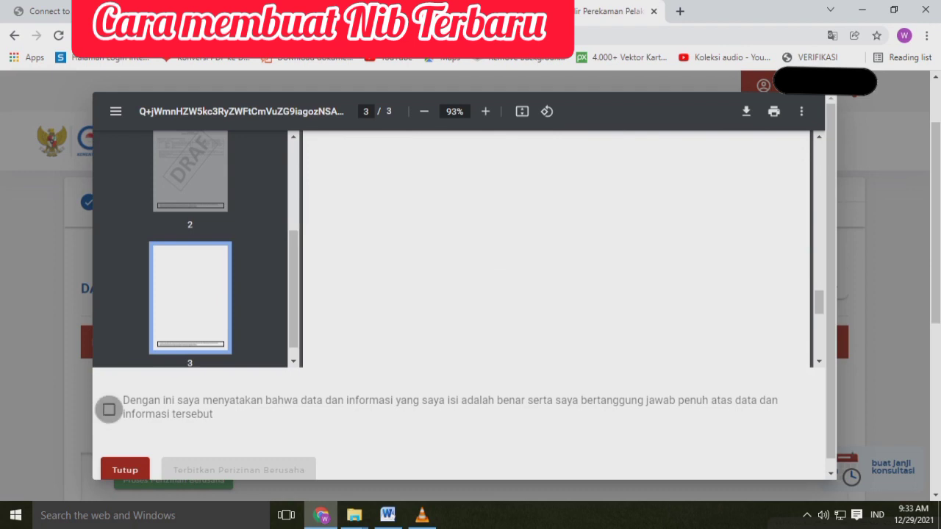
{"action": "left_click", "coordinate": [108, 410]}
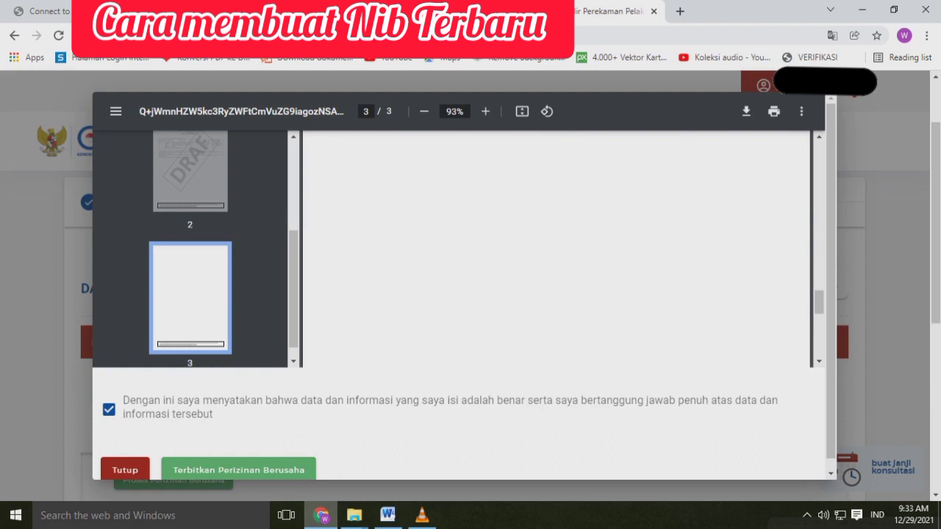
{"action": "left_click_drag", "start_coordinate": [830, 353], "coordinate": [831, 365]}
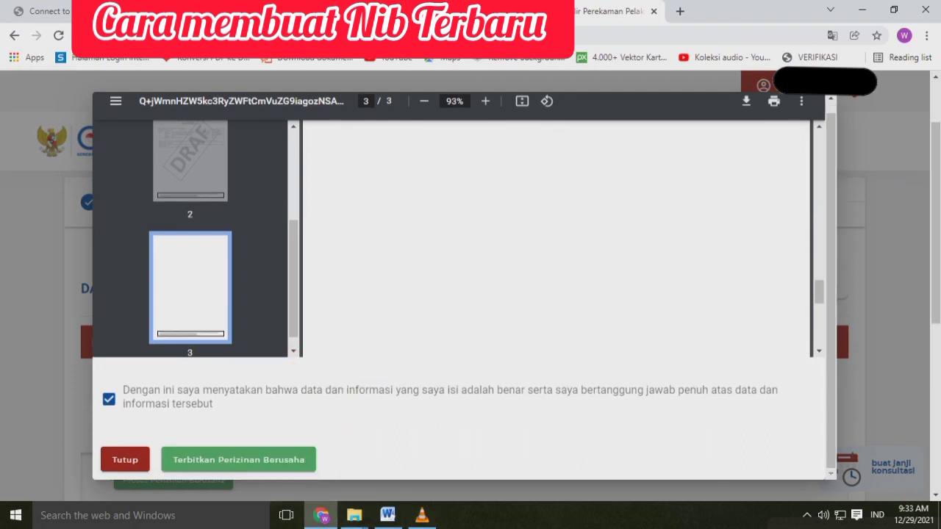
{"action": "left_click", "coordinate": [239, 460]}
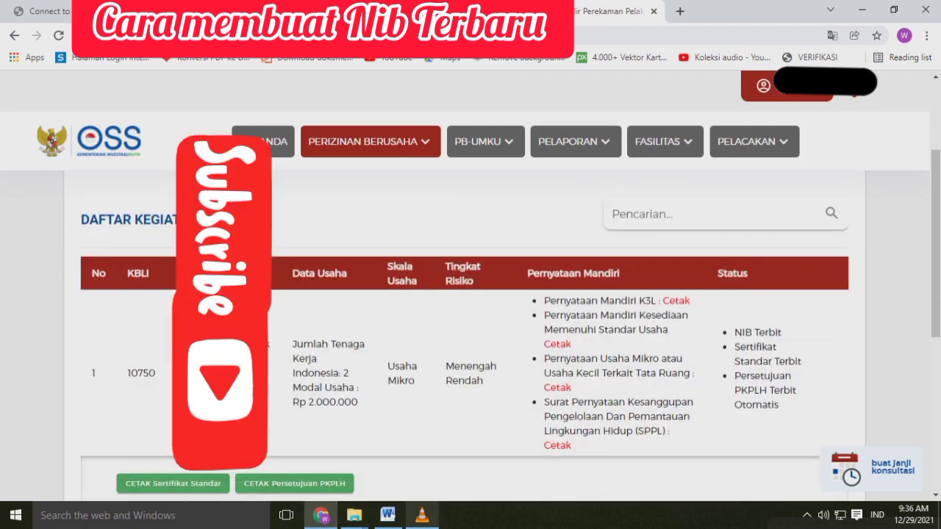
Open the issued NIB document from the activity list, review its pages including the Lampiran, and close it
{"action": "scroll", "coordinate": [471, 331], "scroll_direction": "down", "scroll_amount": 2}
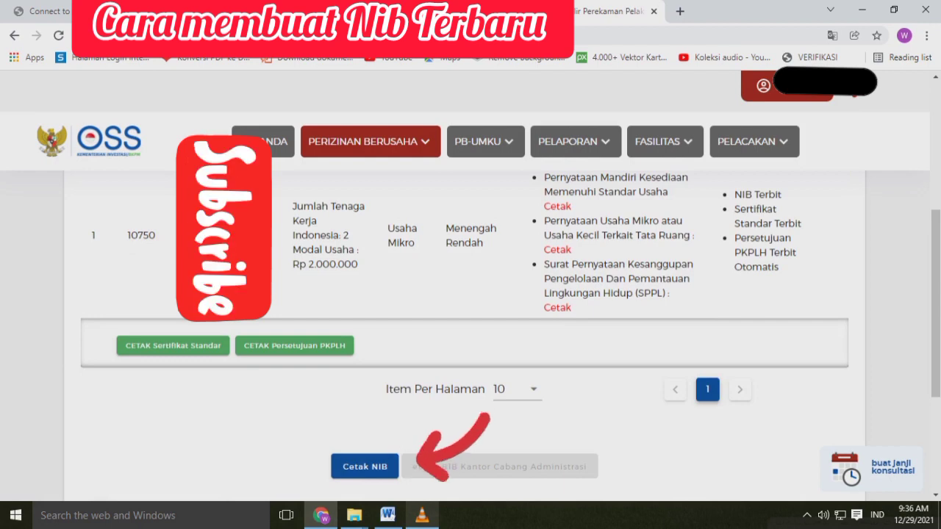
{"action": "left_click", "coordinate": [365, 466]}
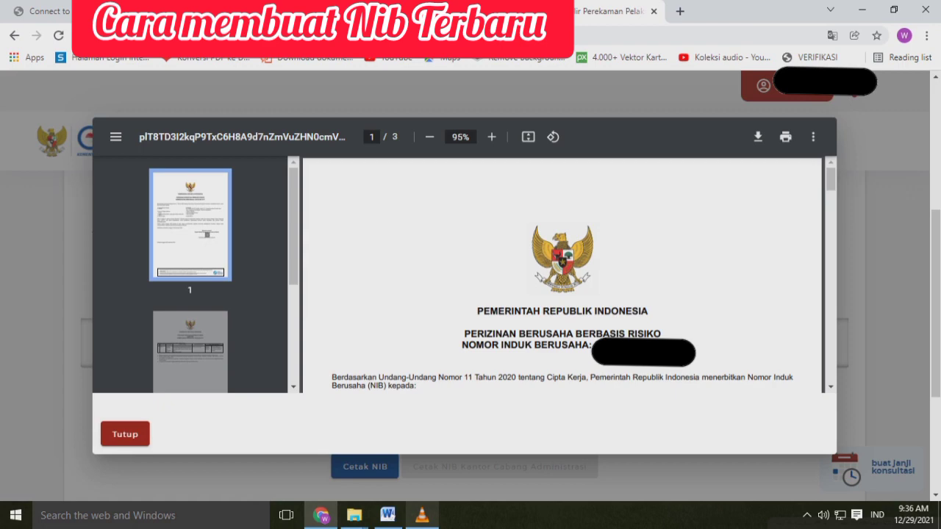
{"action": "scroll", "coordinate": [562, 276], "scroll_direction": "down", "scroll_amount": 3}
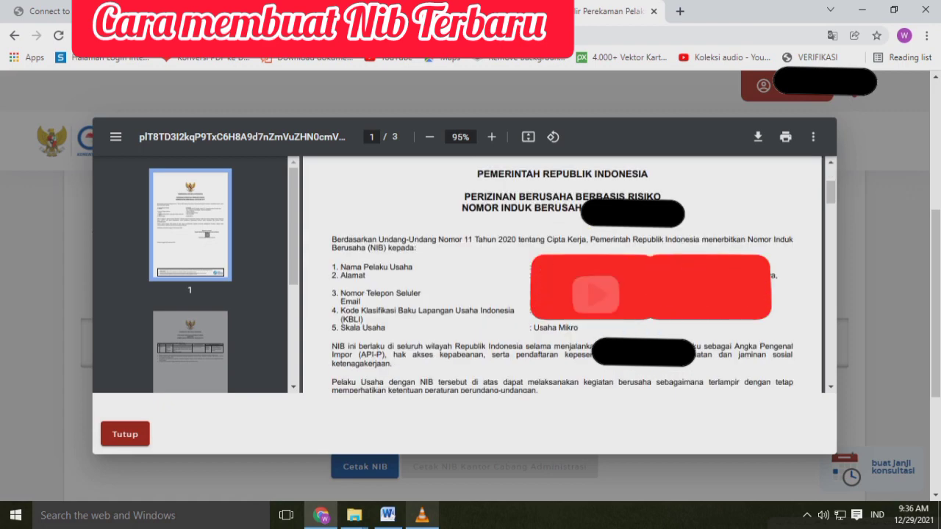
{"action": "scroll", "coordinate": [562, 276], "scroll_direction": "down", "scroll_amount": 10}
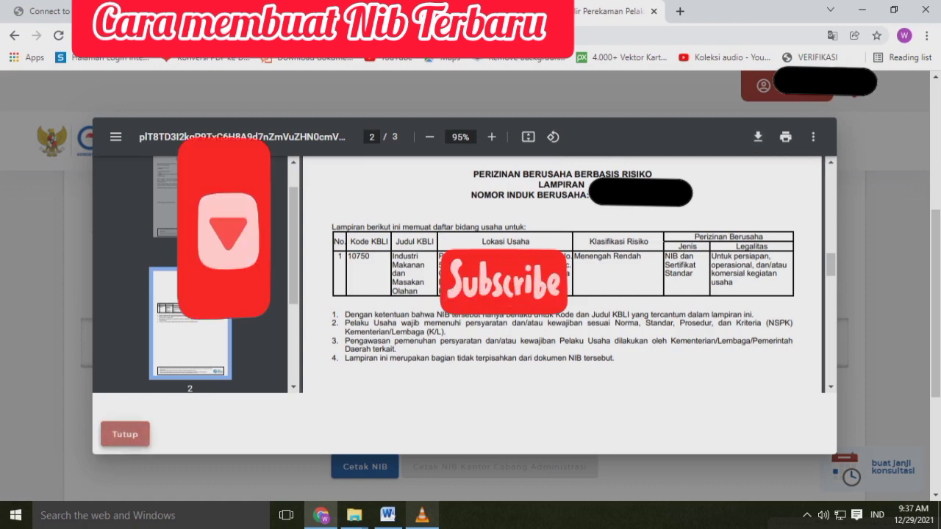
{"action": "left_click", "coordinate": [124, 434]}
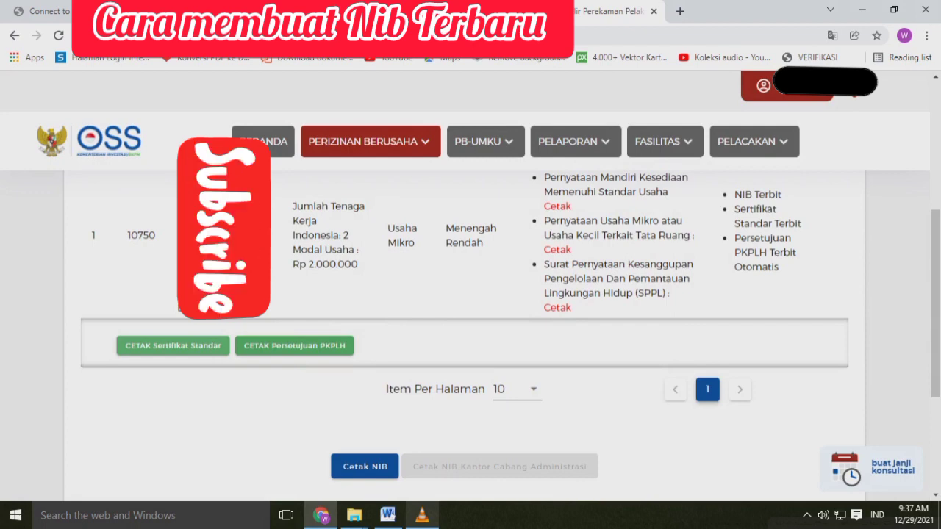
Open the Sertifikat Standar document for the KBLI 10750 activity, review its pages including the Lampiran, and close it
{"action": "left_click", "coordinate": [201, 346]}
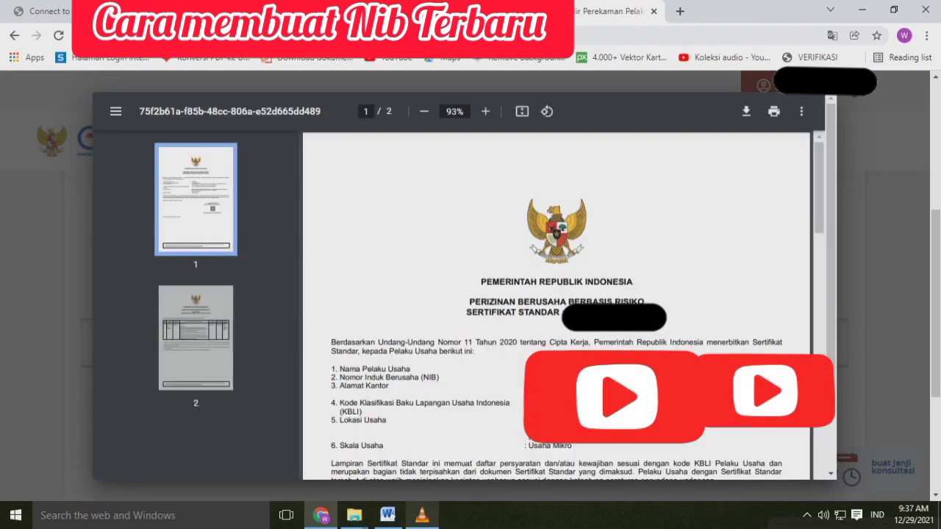
{"action": "scroll", "coordinate": [557, 306], "scroll_direction": "down", "scroll_amount": 11}
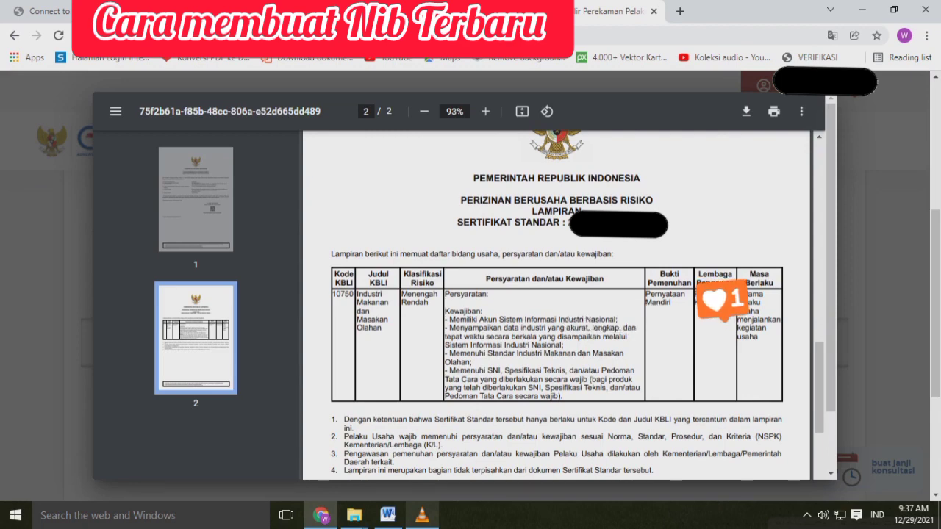
{"action": "scroll", "coordinate": [557, 306], "scroll_direction": "down", "scroll_amount": 3}
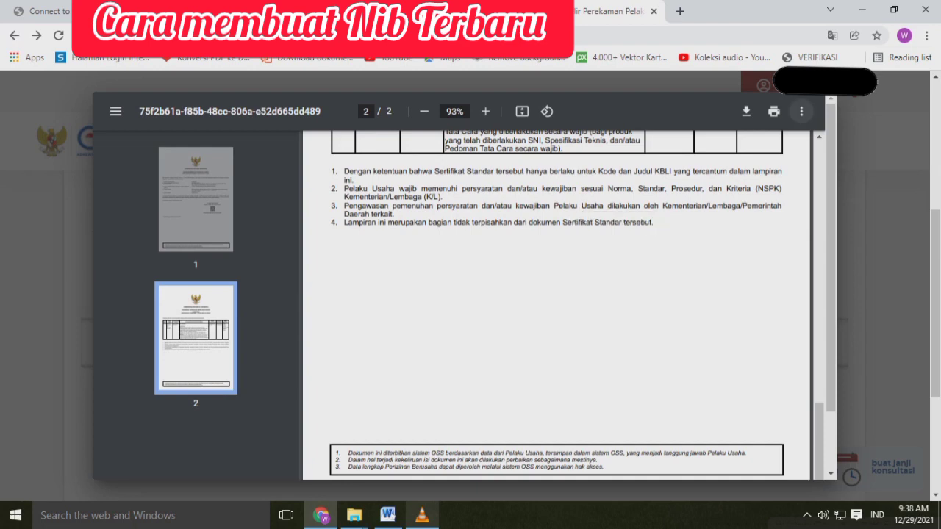
{"action": "left_click", "coordinate": [801, 111]}
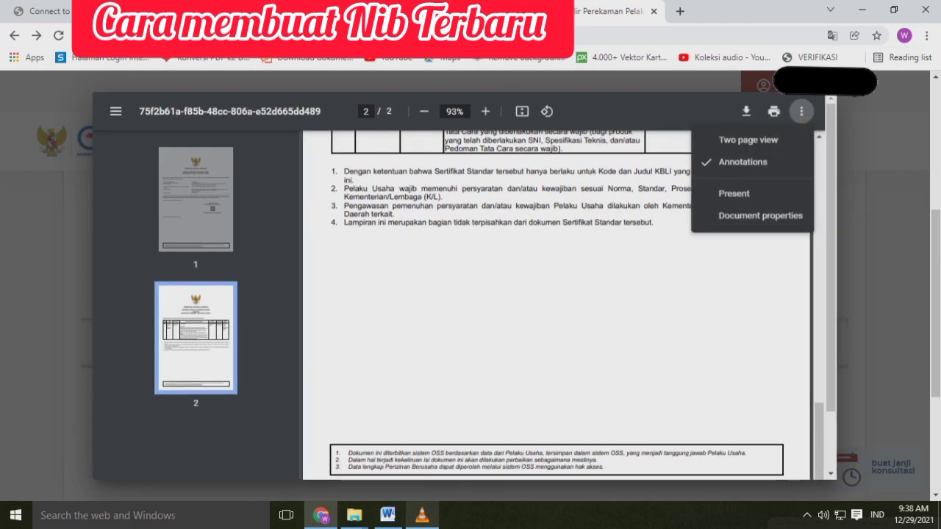
{"action": "key", "text": "Escape"}
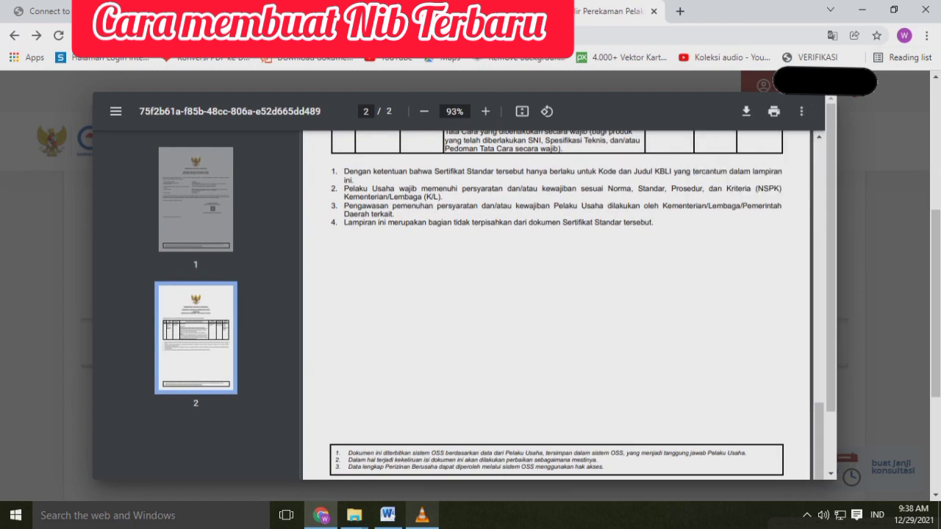
{"action": "key", "text": "Escape"}
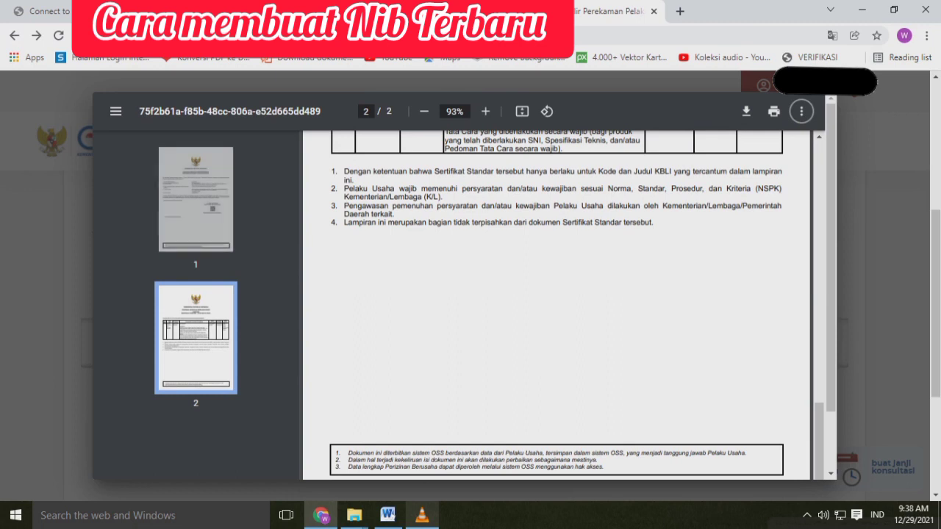
{"action": "scroll", "coordinate": [463, 286], "scroll_direction": "down", "scroll_amount": 1}
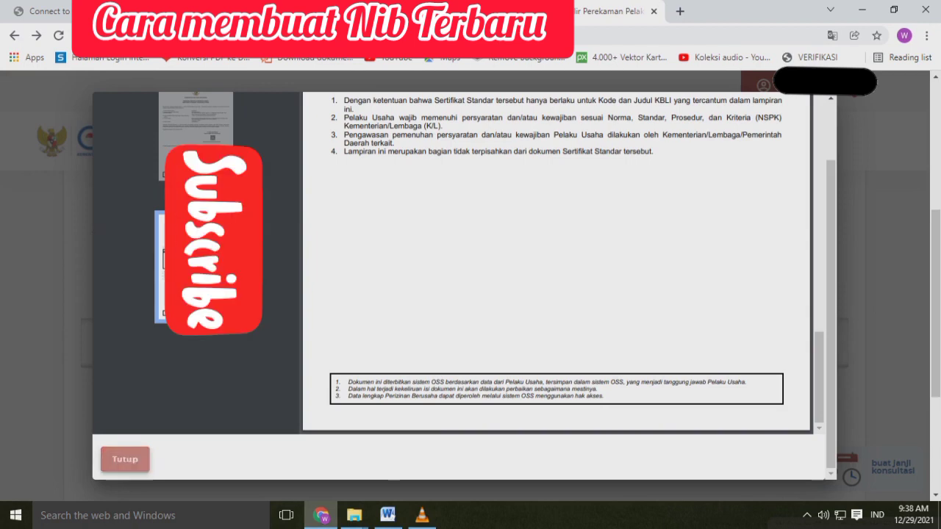
{"action": "left_click", "coordinate": [125, 458]}
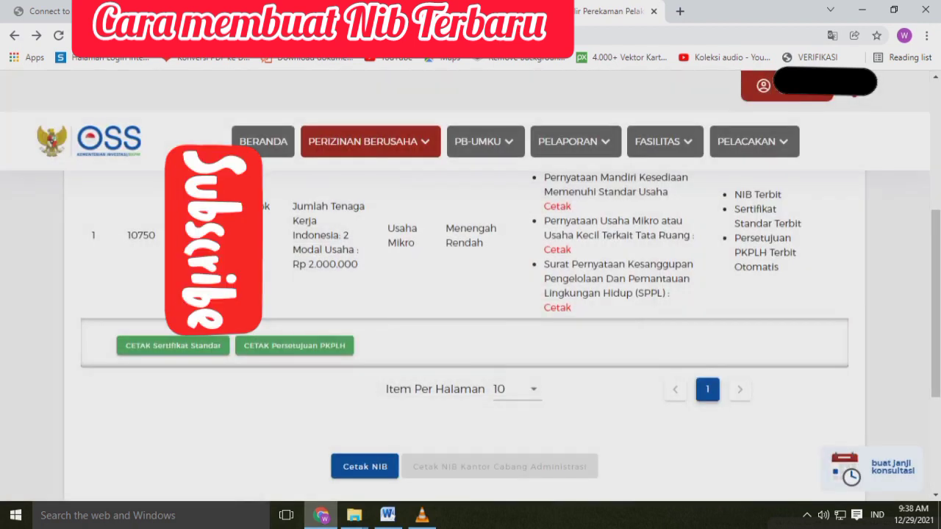